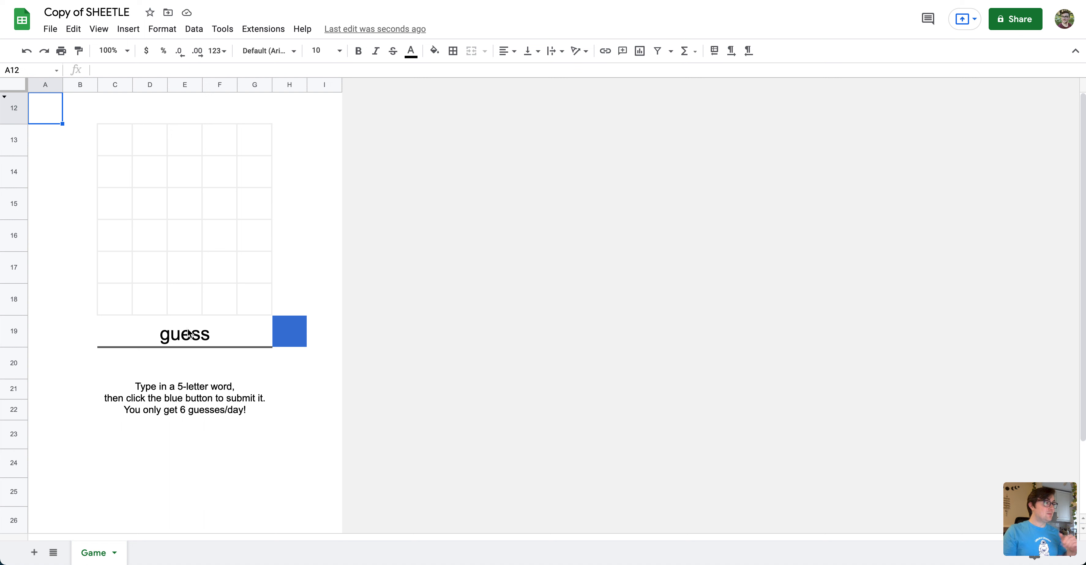
Submit the prefilled word "guess" as the first guess, and enter and submit "trees" as the second
{"action": "left_click", "coordinate": [189, 334]}
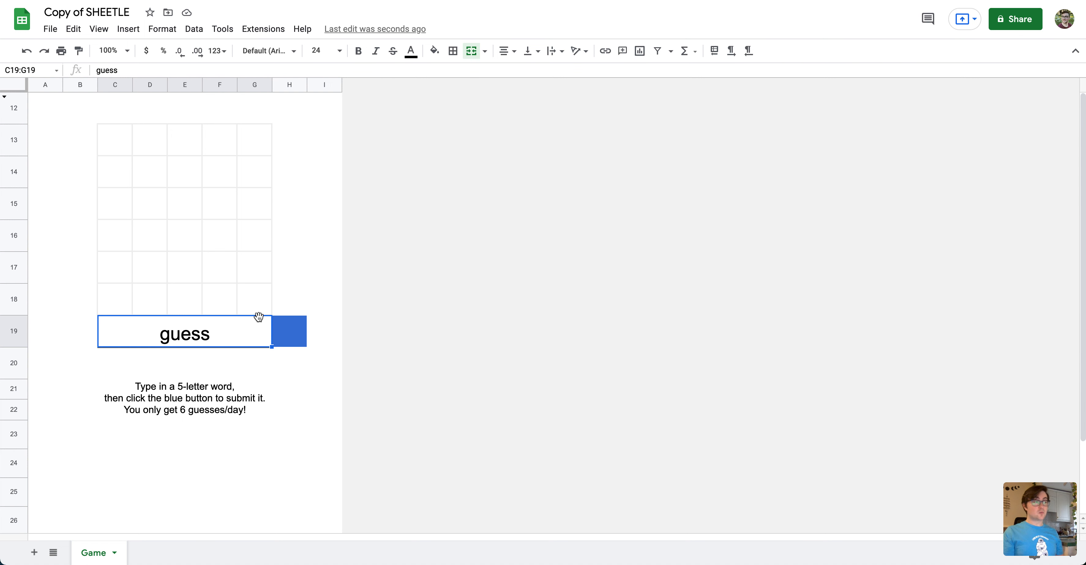
{"action": "left_click", "coordinate": [287, 334]}
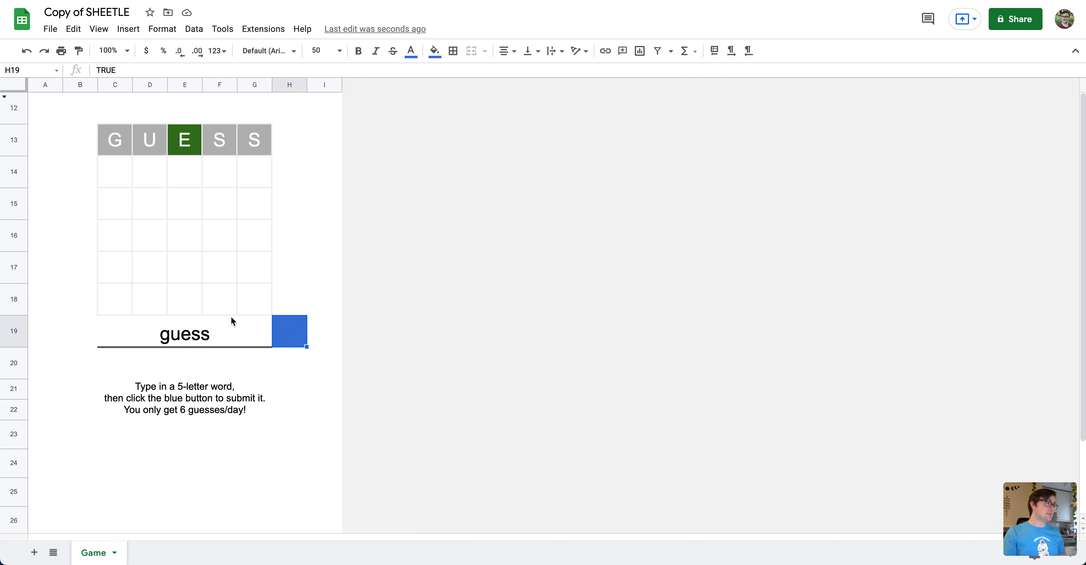
{"action": "left_click", "coordinate": [229, 328]}
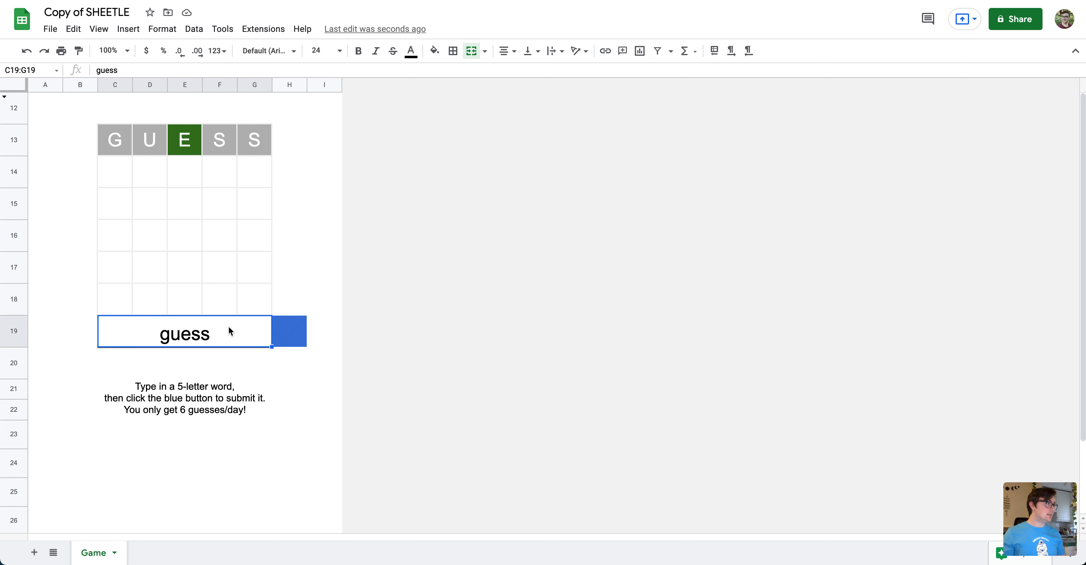
{"action": "type", "text": "trees"}
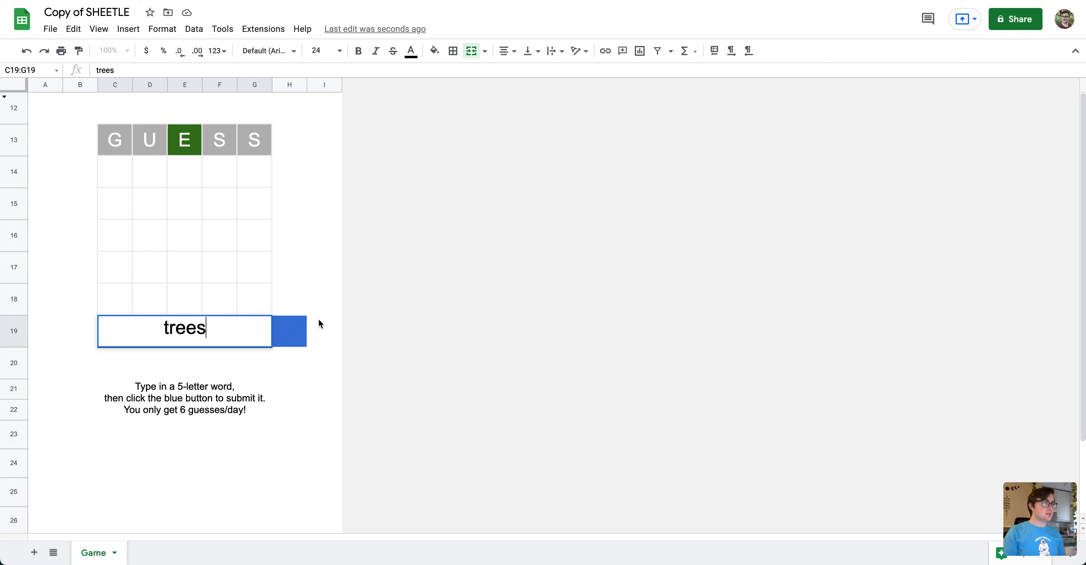
{"action": "left_click", "coordinate": [289, 336]}
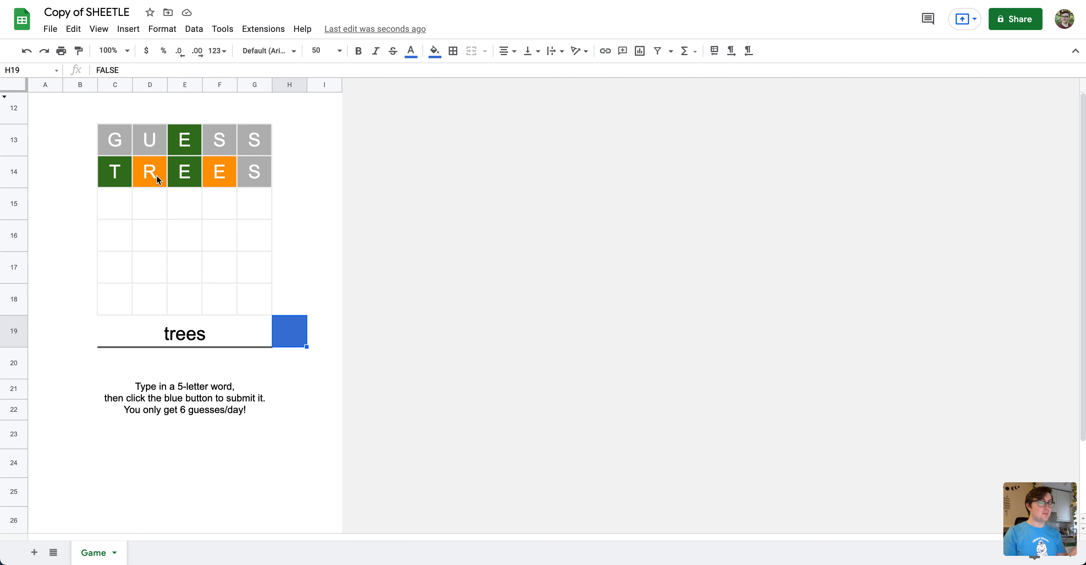
Add the default "Is not empty" conditional format rule to the blue submit cell H19
{"action": "left_click", "coordinate": [165, 34]}
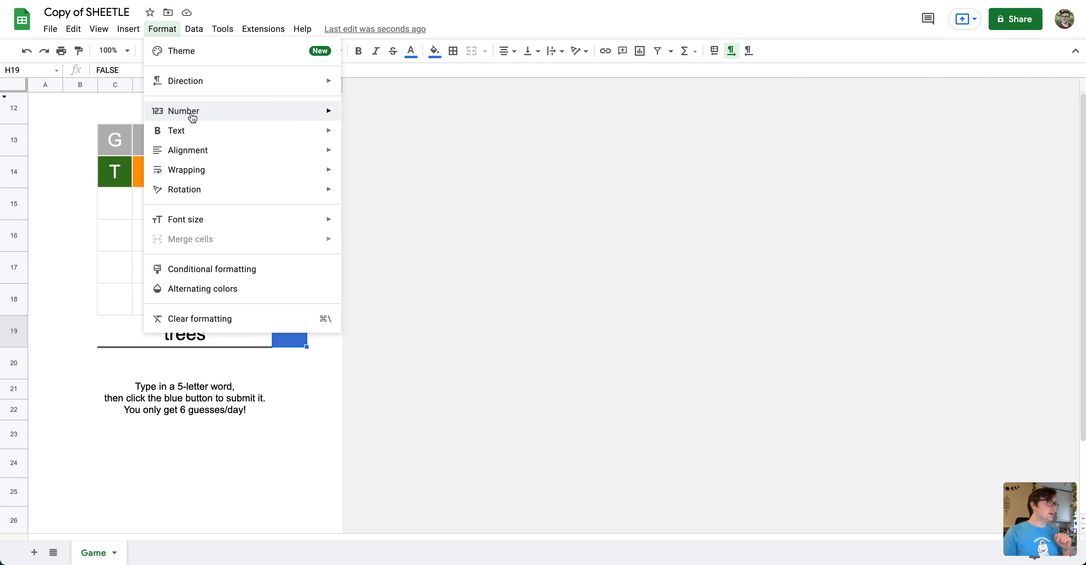
{"action": "left_click", "coordinate": [250, 272]}
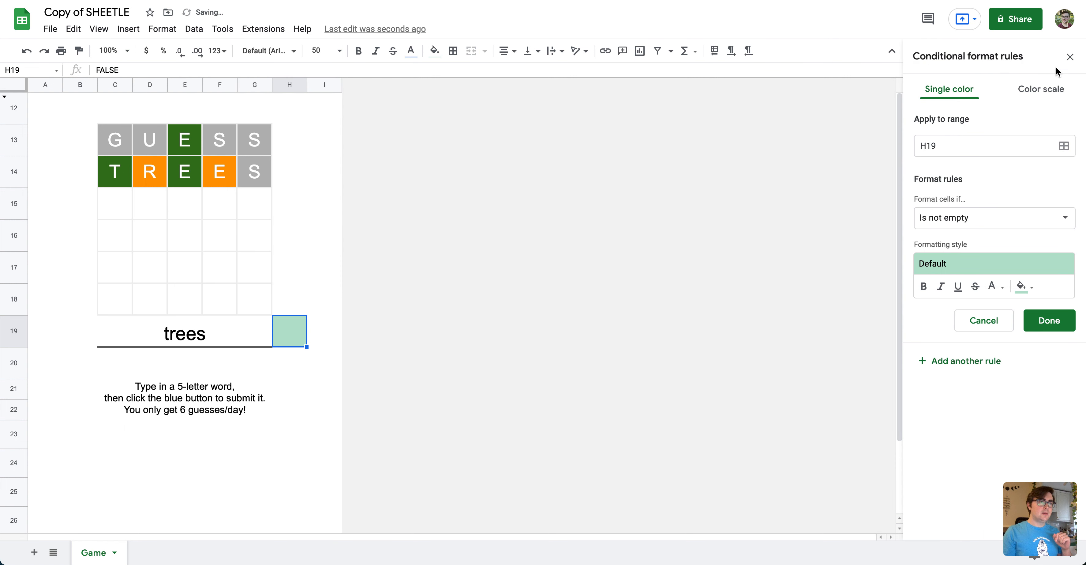
{"action": "left_click", "coordinate": [1070, 56]}
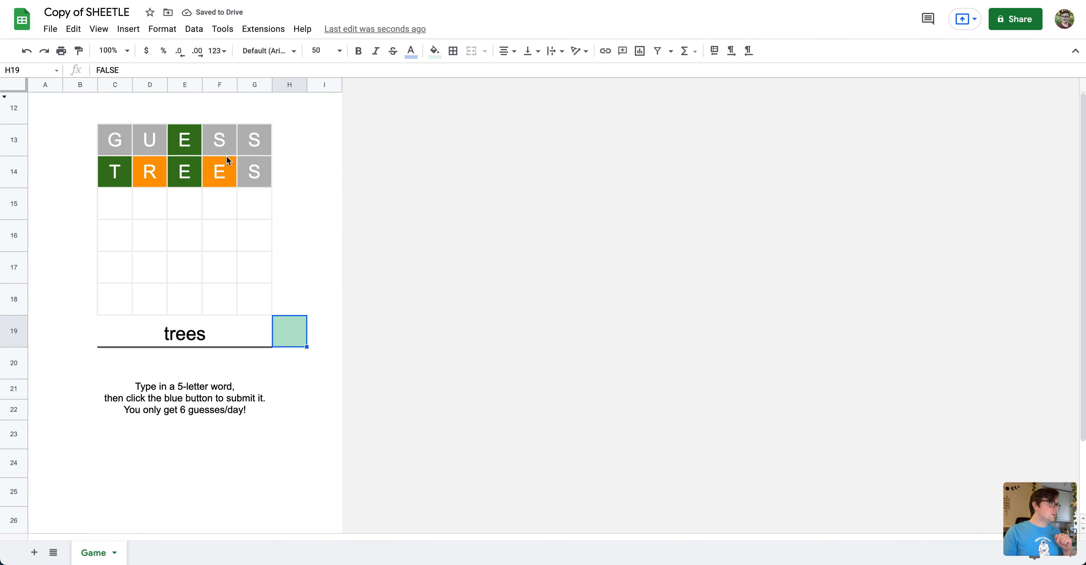
Review the conditional format rules that colour the letters in the guess grid C13:G18
{"action": "left_click", "coordinate": [151, 146]}
{"action": "left_click", "coordinate": [154, 35]}
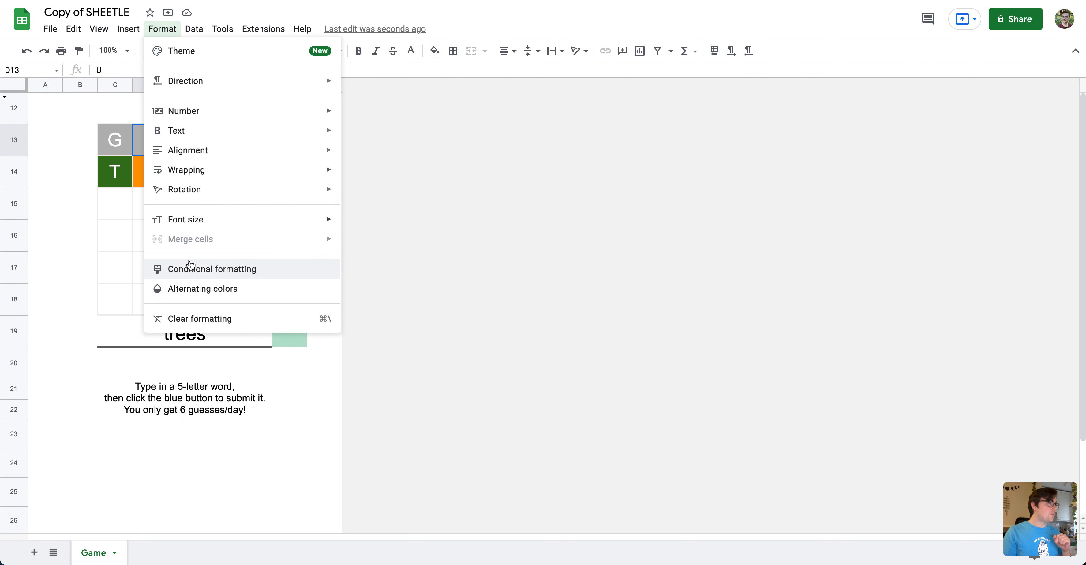
{"action": "left_click", "coordinate": [194, 271]}
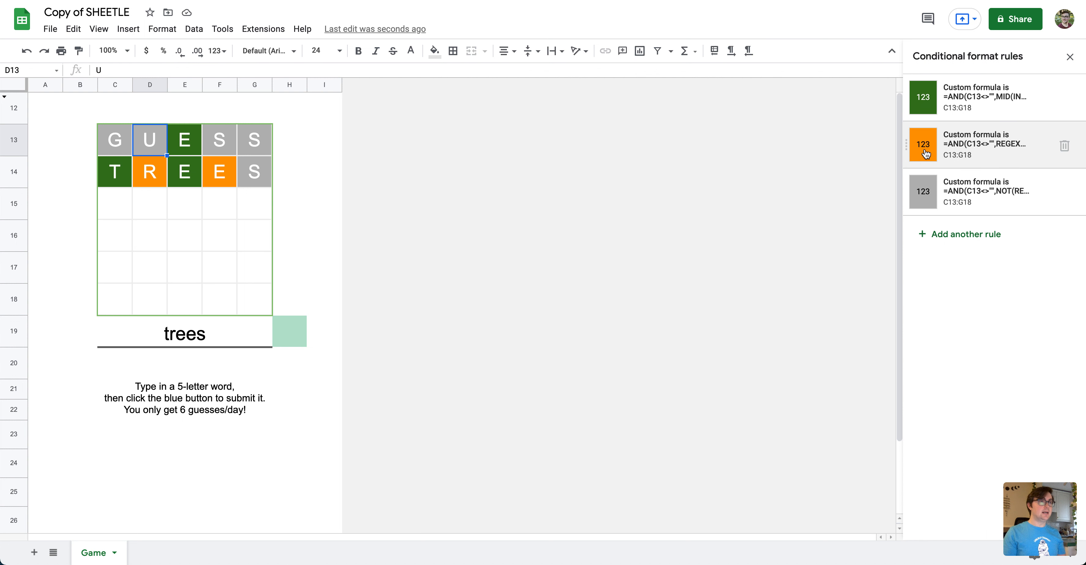
{"action": "left_click", "coordinate": [1069, 58]}
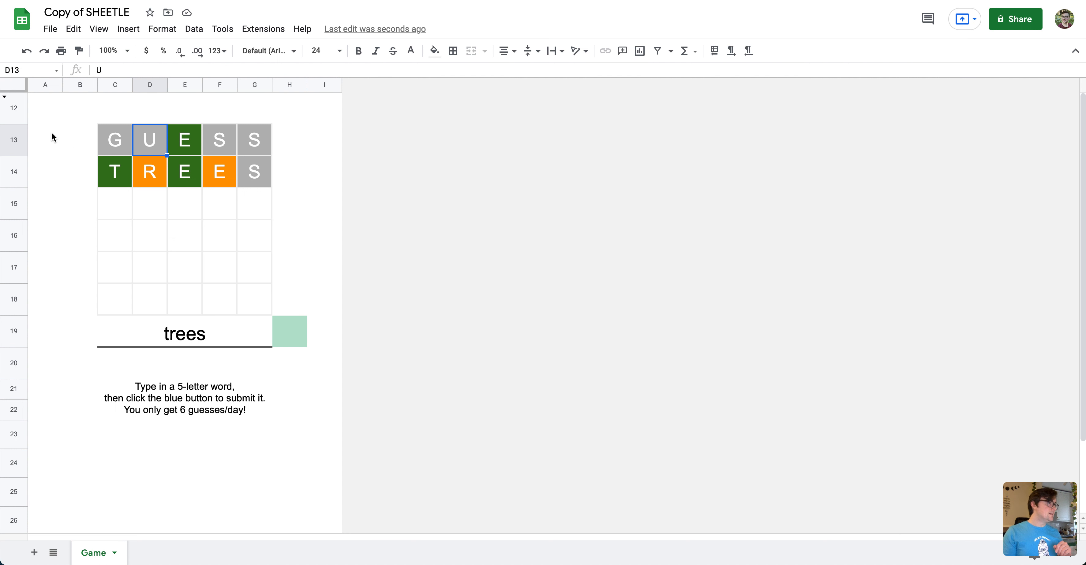
Unhide rows 1 to 11 above the game grid and check the introductory notes in A1 and A2
{"action": "right_click", "coordinate": [20, 118]}
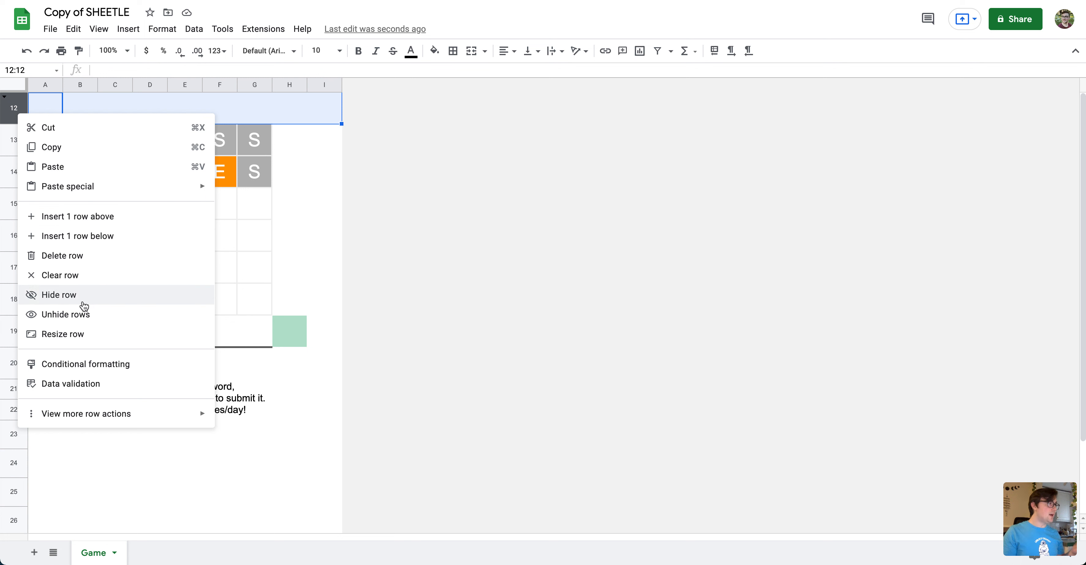
{"action": "left_click", "coordinate": [86, 315]}
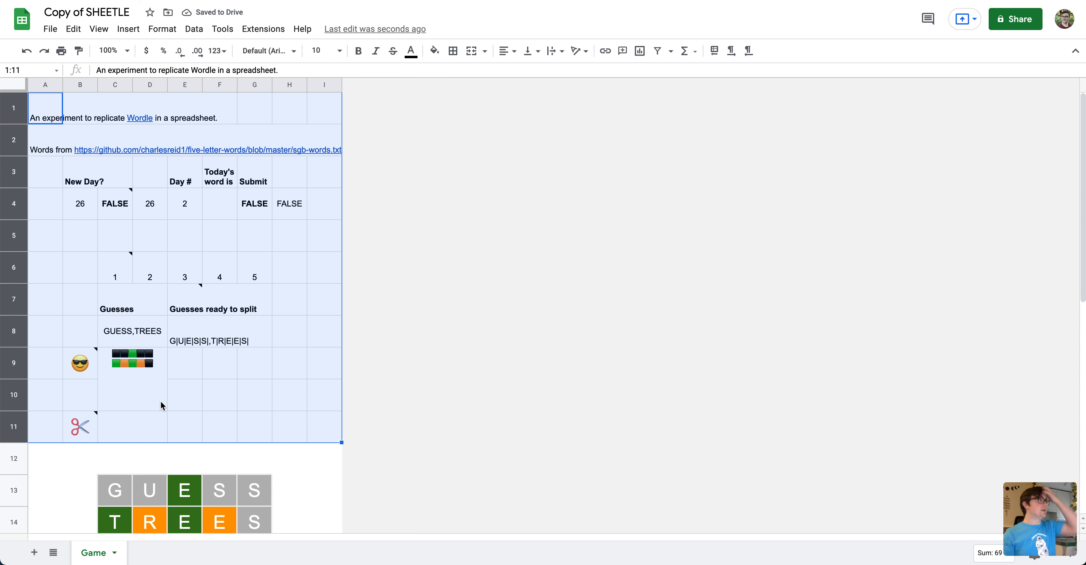
{"action": "left_click", "coordinate": [46, 119]}
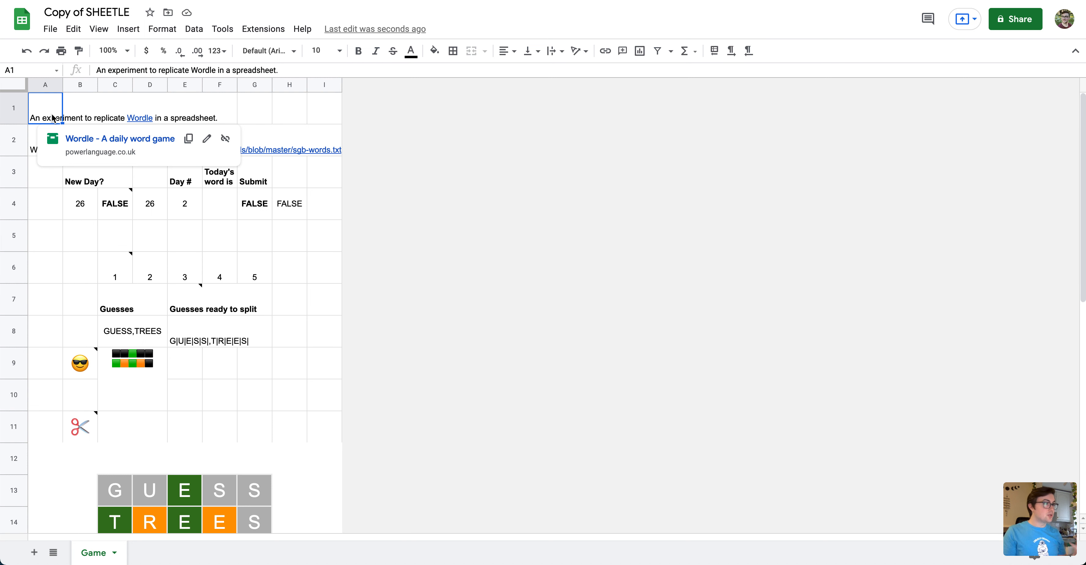
{"action": "left_click", "coordinate": [36, 153]}
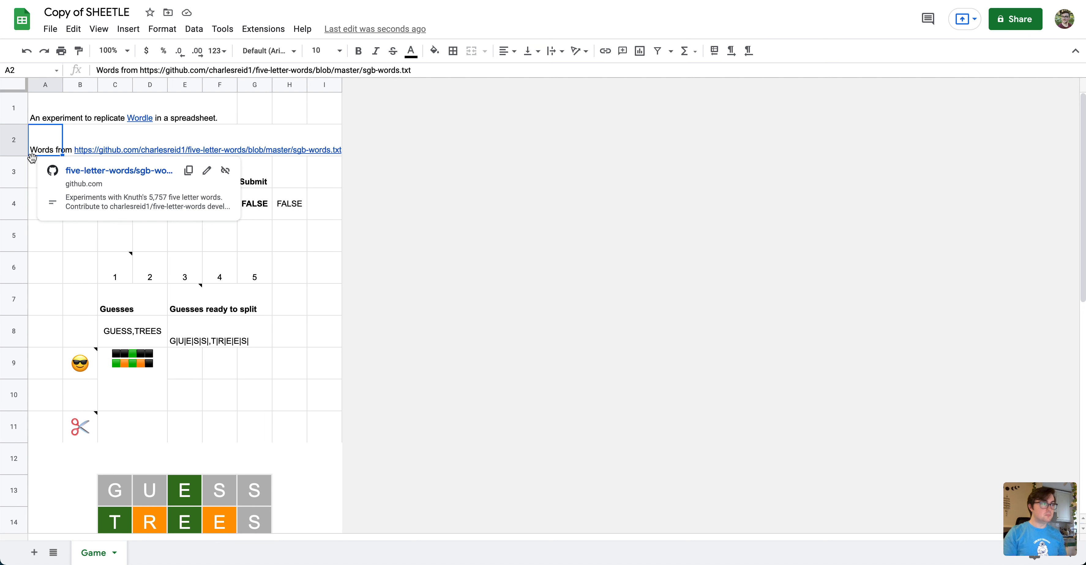
{"action": "left_click", "coordinate": [43, 243]}
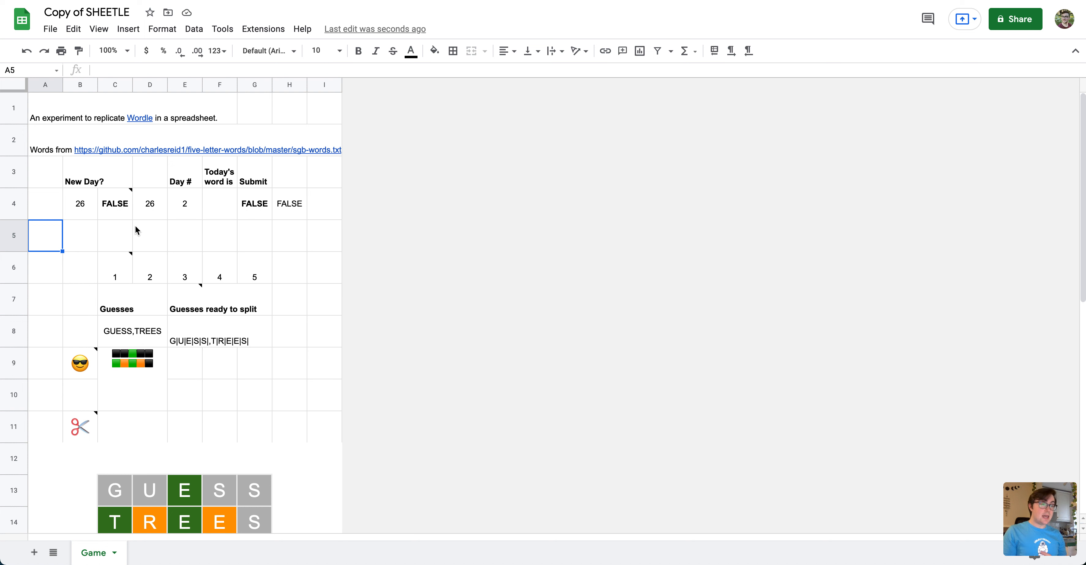
Examine how the New Day? formulas in B4, C4 and D4 compare today's day with the stored day
{"action": "left_click", "coordinate": [84, 205]}
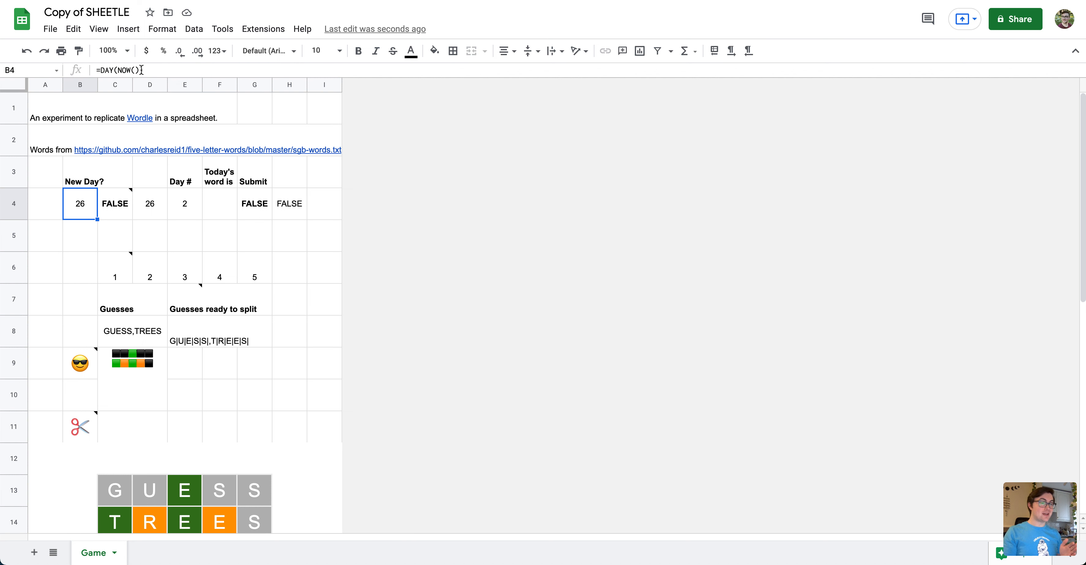
{"action": "left_click", "coordinate": [144, 210]}
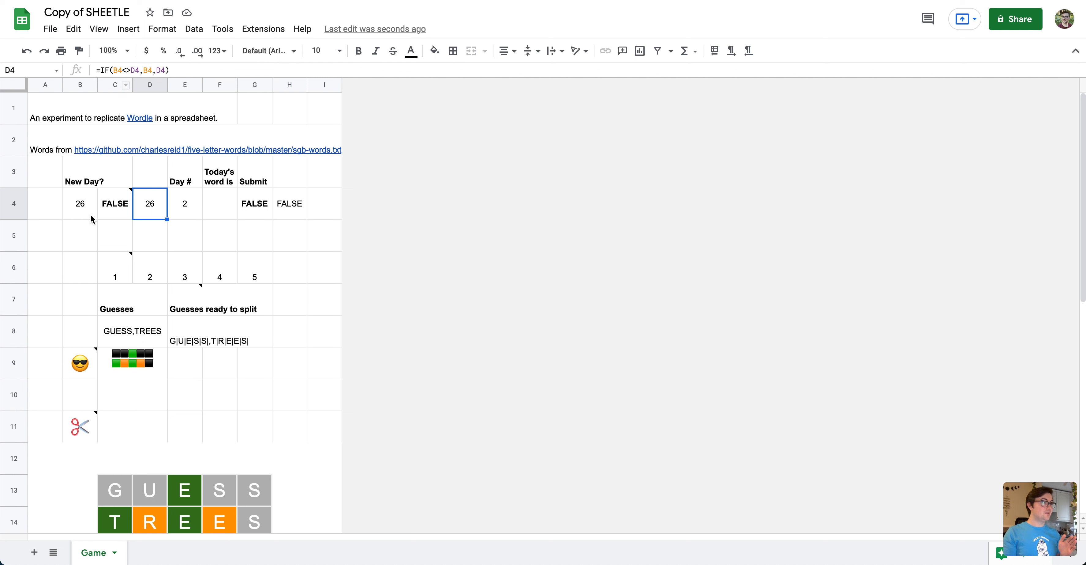
{"action": "left_click", "coordinate": [84, 209]}
{"action": "left_click", "coordinate": [150, 212]}
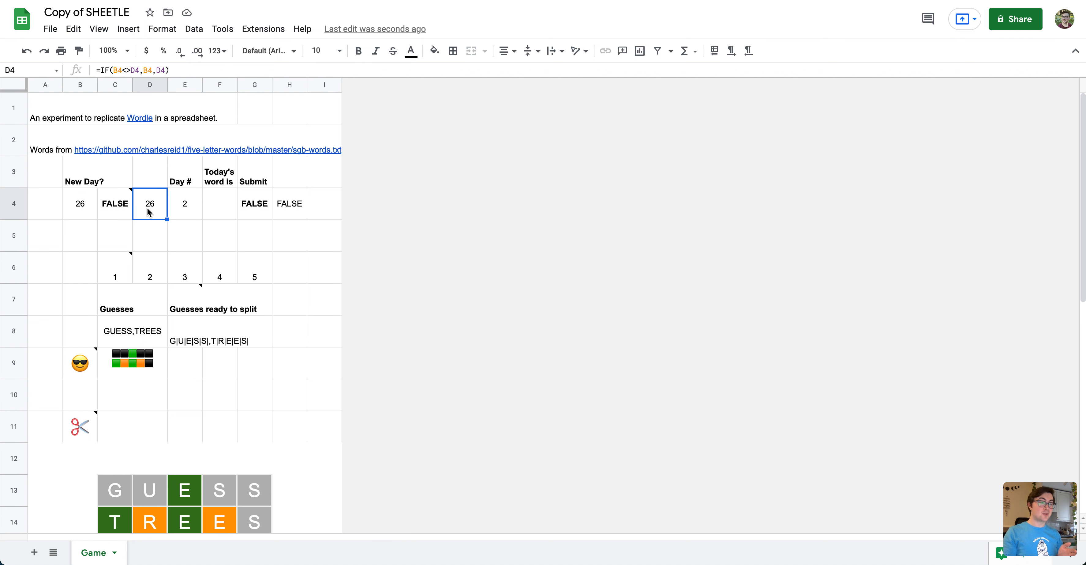
{"action": "left_click", "coordinate": [81, 198]}
{"action": "left_click", "coordinate": [147, 205]}
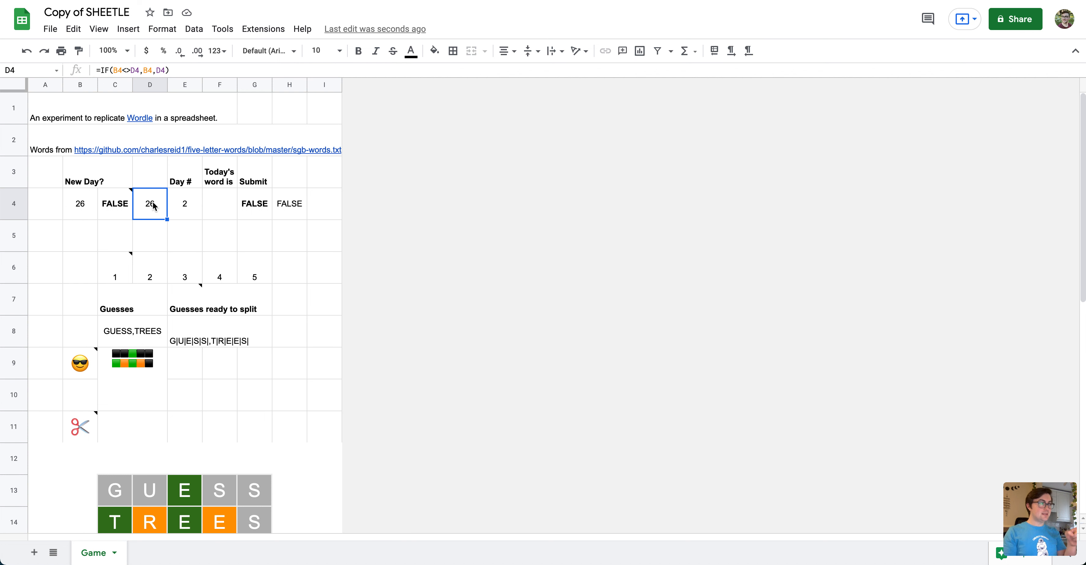
{"action": "left_click", "coordinate": [84, 206]}
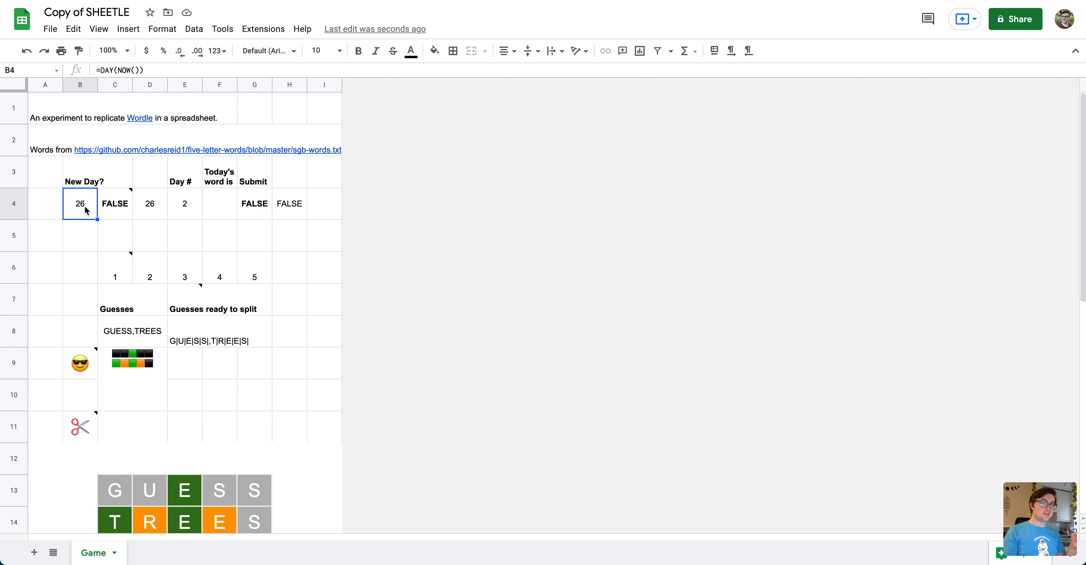
{"action": "left_click", "coordinate": [124, 210]}
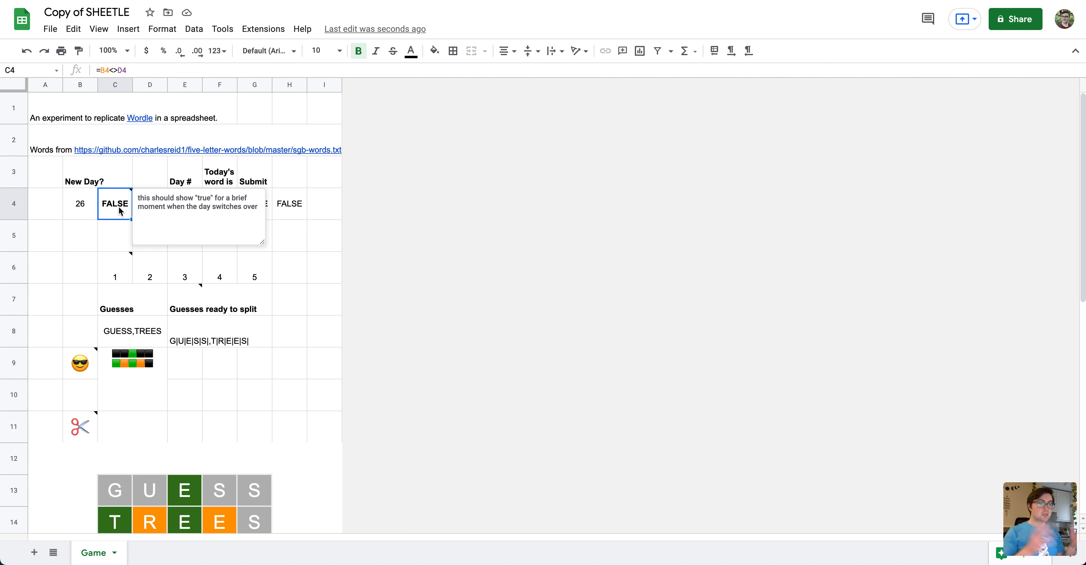
Examine the Day # formula in E4 and the New Day? cell C4 it depends on
{"action": "left_click", "coordinate": [191, 155]}
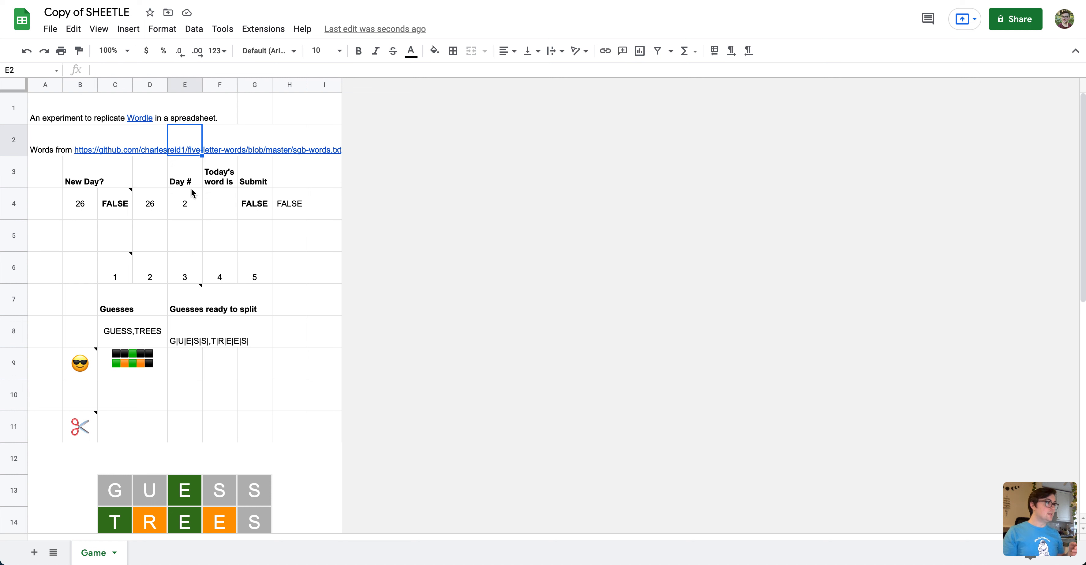
{"action": "left_click", "coordinate": [191, 205]}
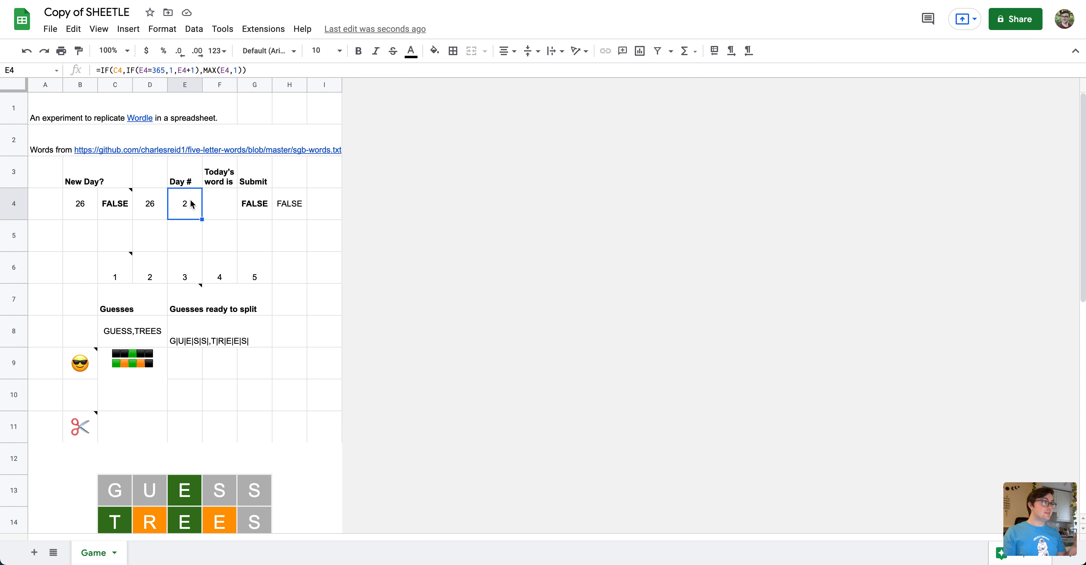
{"action": "left_click", "coordinate": [125, 213]}
{"action": "left_click", "coordinate": [192, 178]}
{"action": "left_click", "coordinate": [190, 209]}
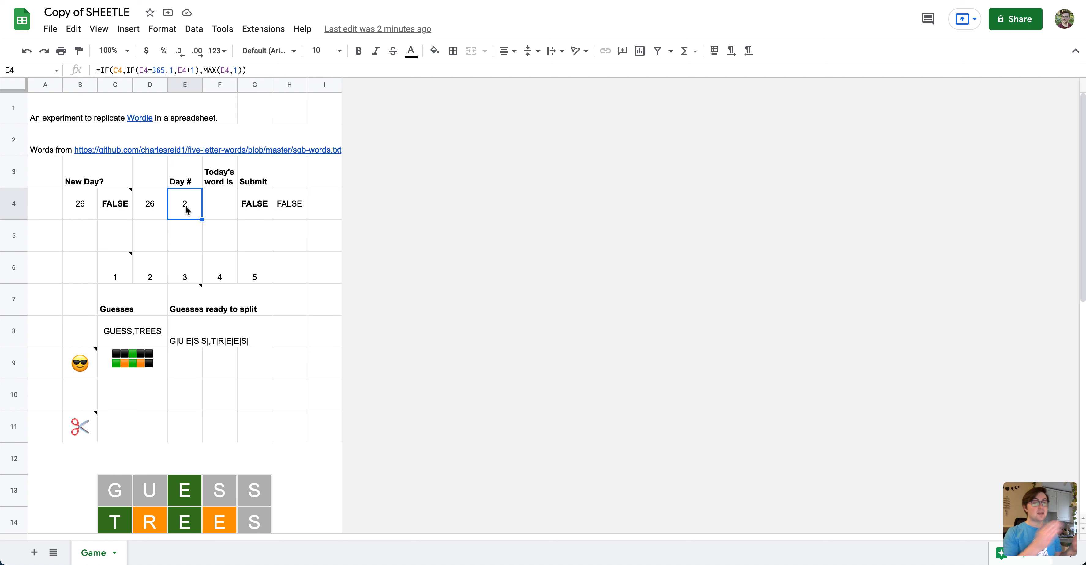
Open the word list URL from the Today's word formula in a new browser tab, browse the words and return to the spreadsheet
{"action": "left_click", "coordinate": [229, 206]}
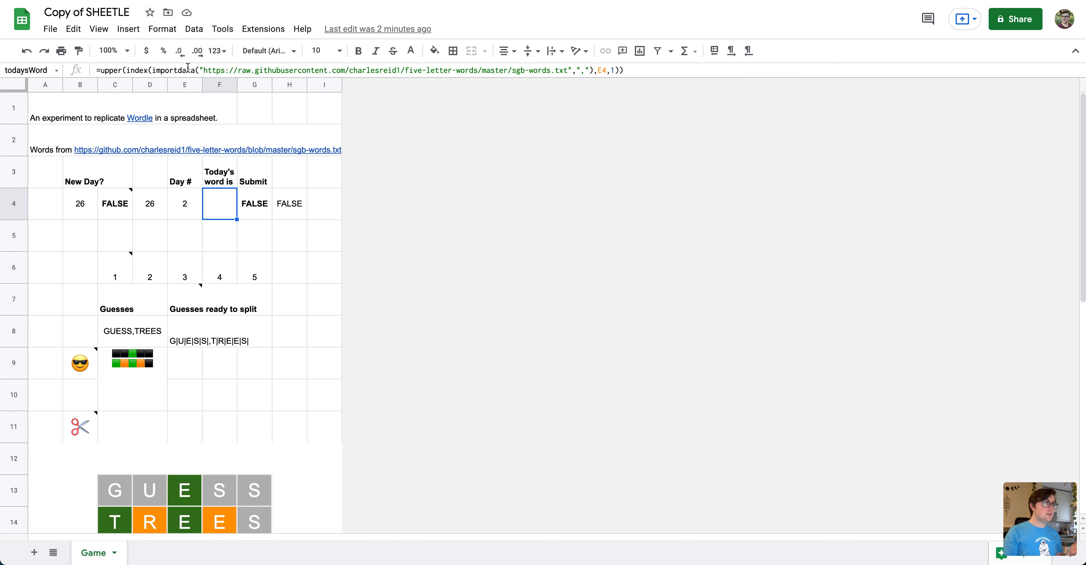
{"action": "left_click", "coordinate": [202, 70]}
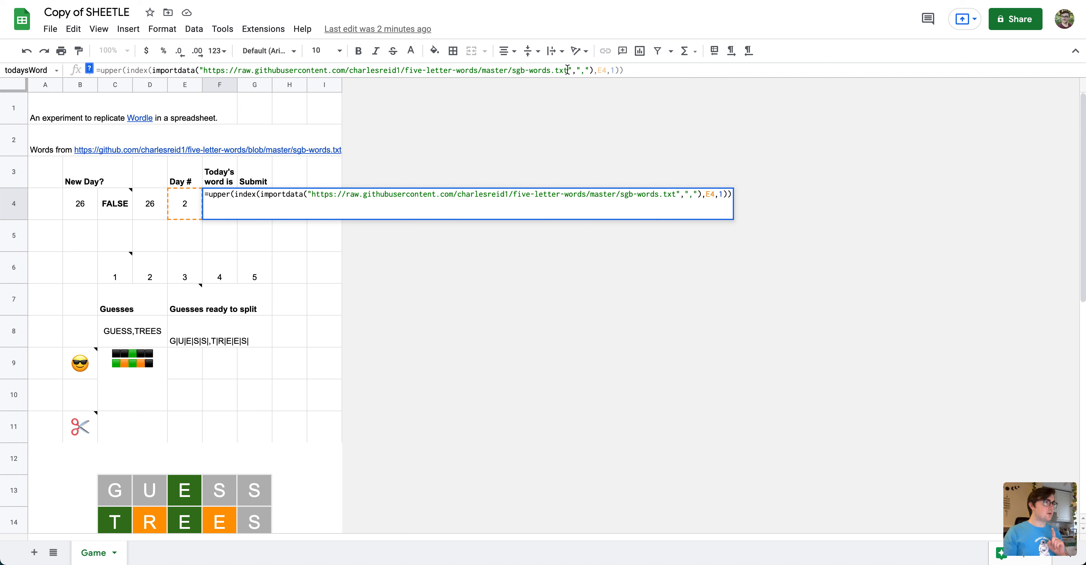
{"action": "left_click_drag", "start_coordinate": [568, 71], "coordinate": [205, 70]}
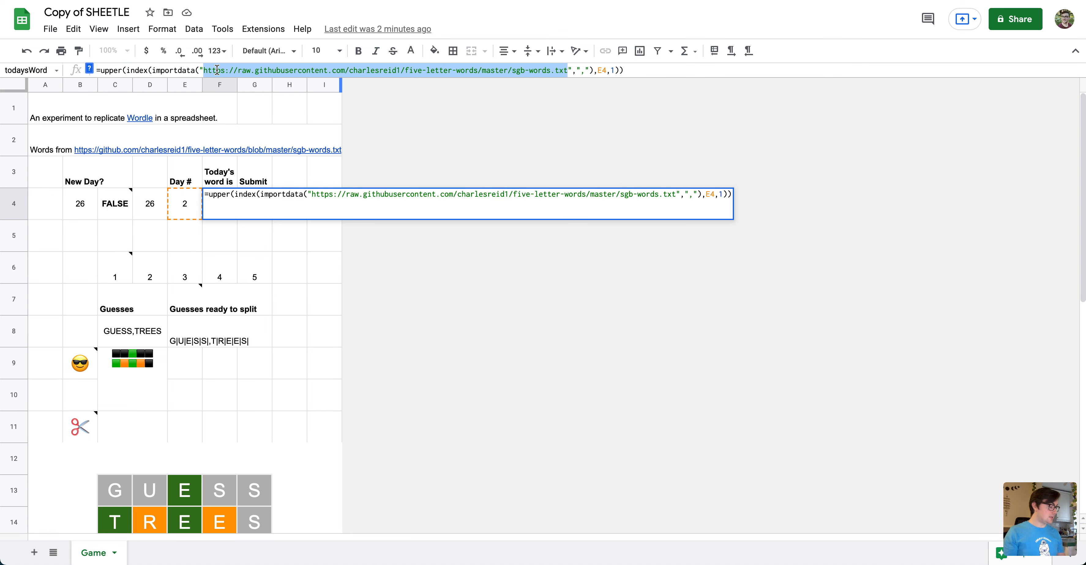
{"action": "key", "text": "super+c"}
{"action": "key", "text": "super+t"}
{"action": "key", "text": "super+v"}
{"action": "key", "text": "Return"}
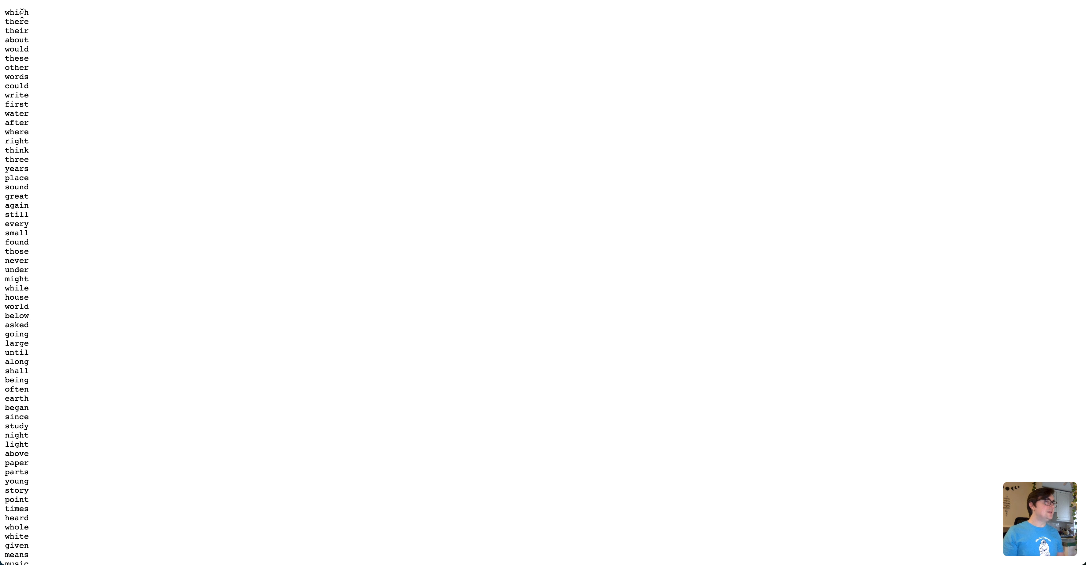
{"action": "scroll", "coordinate": [23, 134], "scroll_direction": "down", "scroll_amount": 4}
{"action": "scroll", "coordinate": [23, 134], "scroll_direction": "down", "scroll_amount": 10}
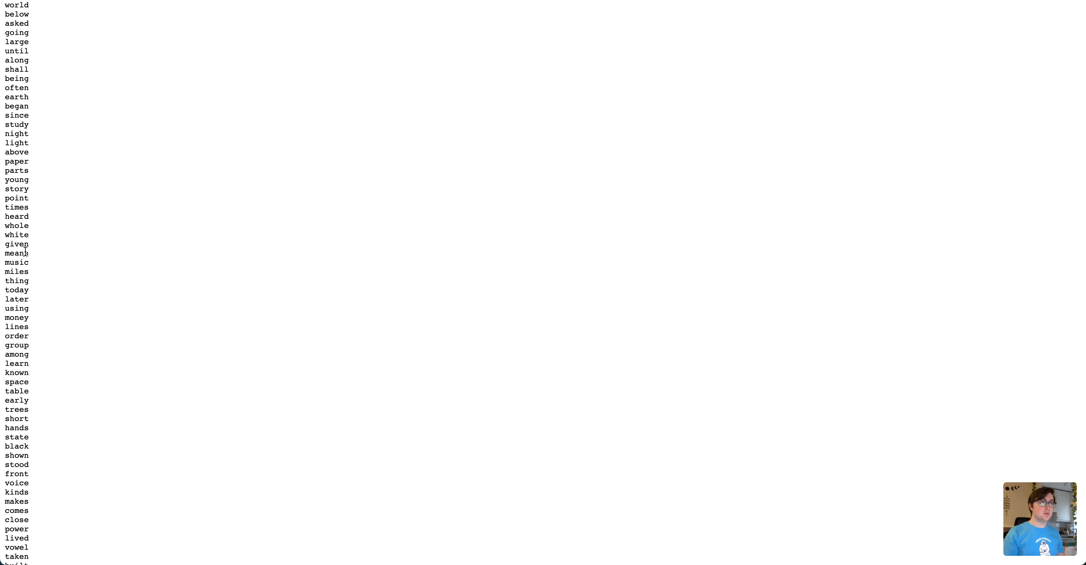
{"action": "key", "text": "super+w"}
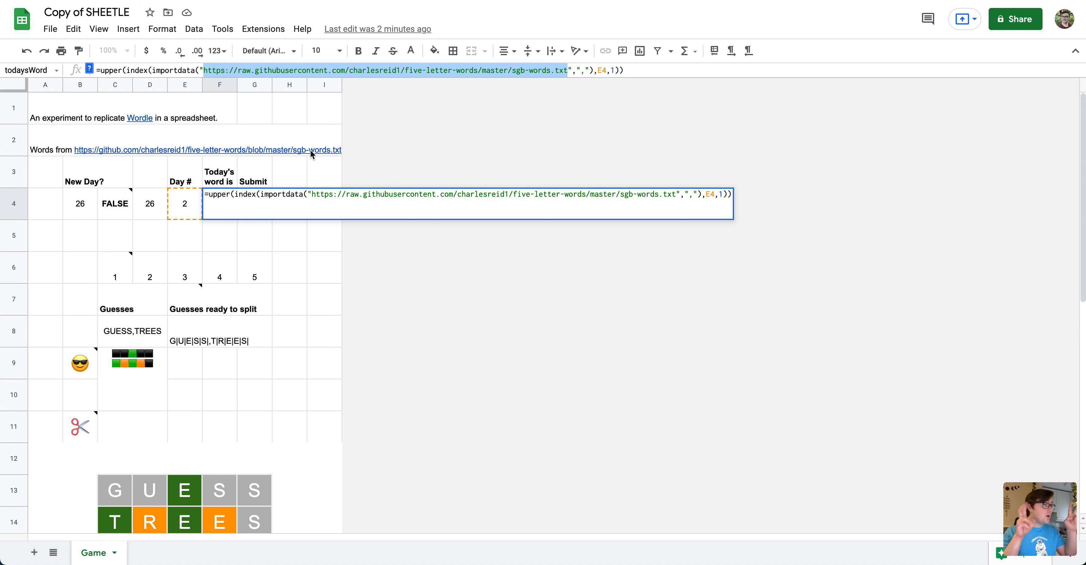
Inspect the UPPER and INDEX functions and the E4 row argument in the Today's word formula, rechecking the source word list
{"action": "left_click", "coordinate": [138, 69]}
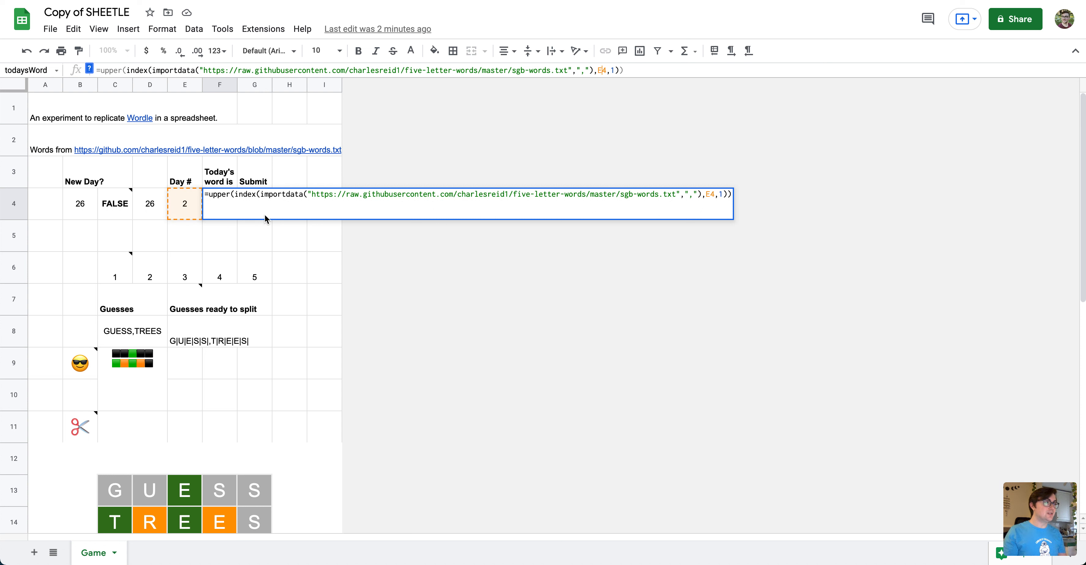
{"action": "left_click", "coordinate": [601, 70]}
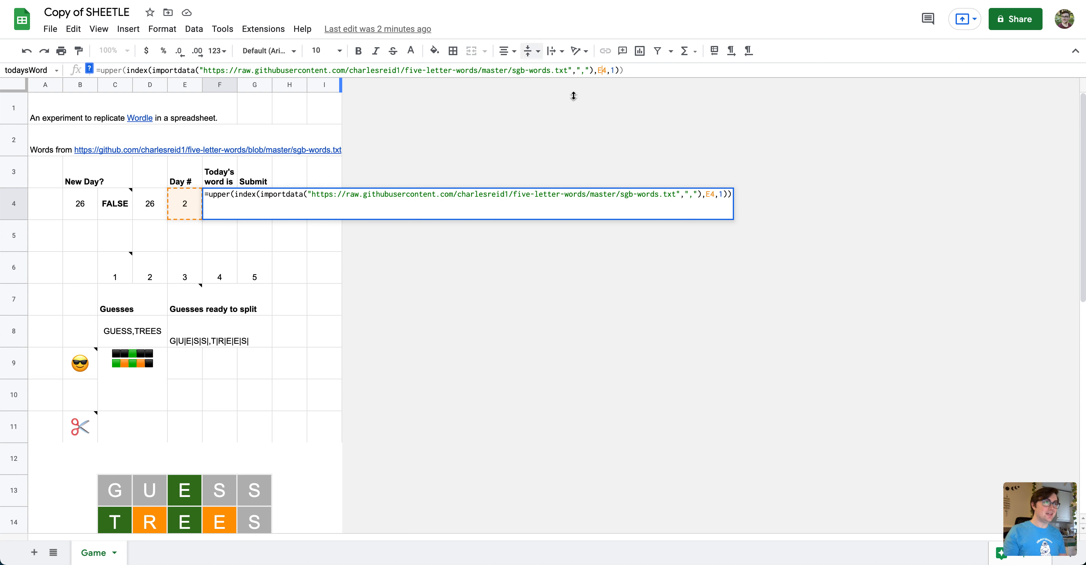
{"action": "left_click", "coordinate": [117, 69]}
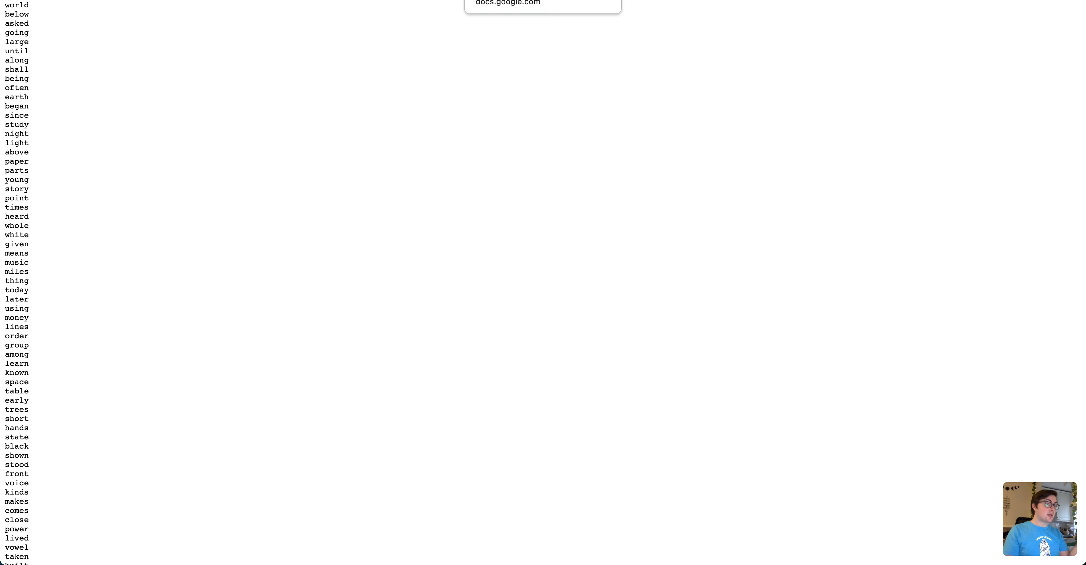
{"action": "left_click", "coordinate": [506, 0]}
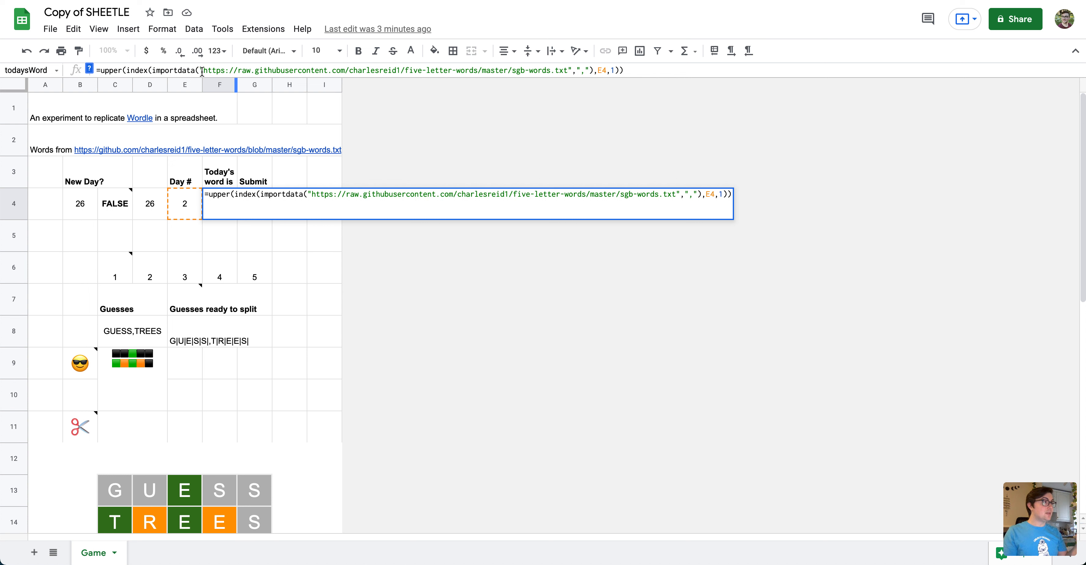
Highlight the word list URL in the Today's word formula, leave it unchanged, and inspect the Submit formula in G4
{"action": "left_click_drag", "start_coordinate": [204, 71], "coordinate": [569, 73]}
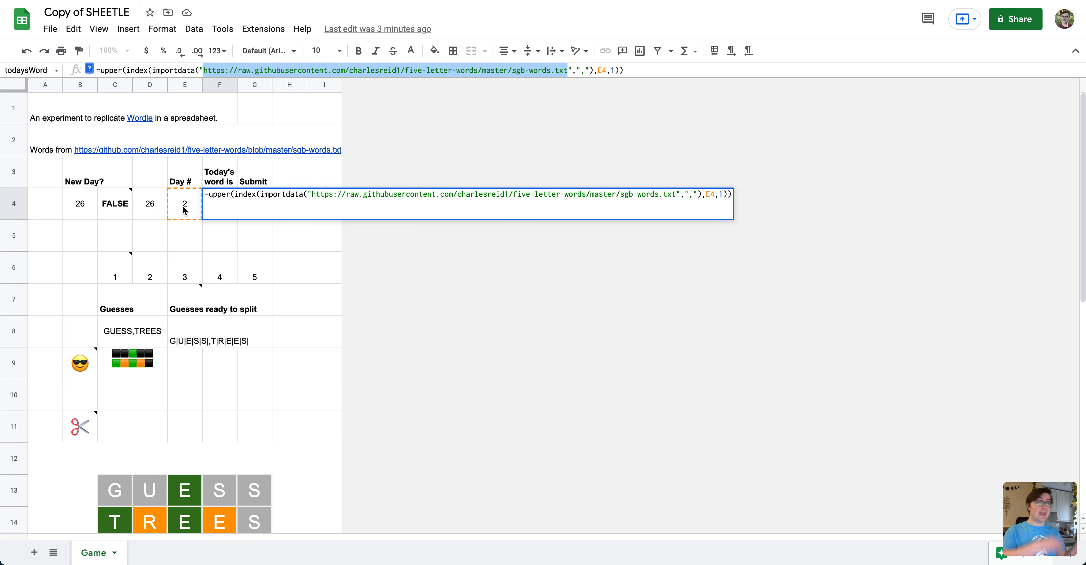
{"action": "left_click", "coordinate": [198, 236]}
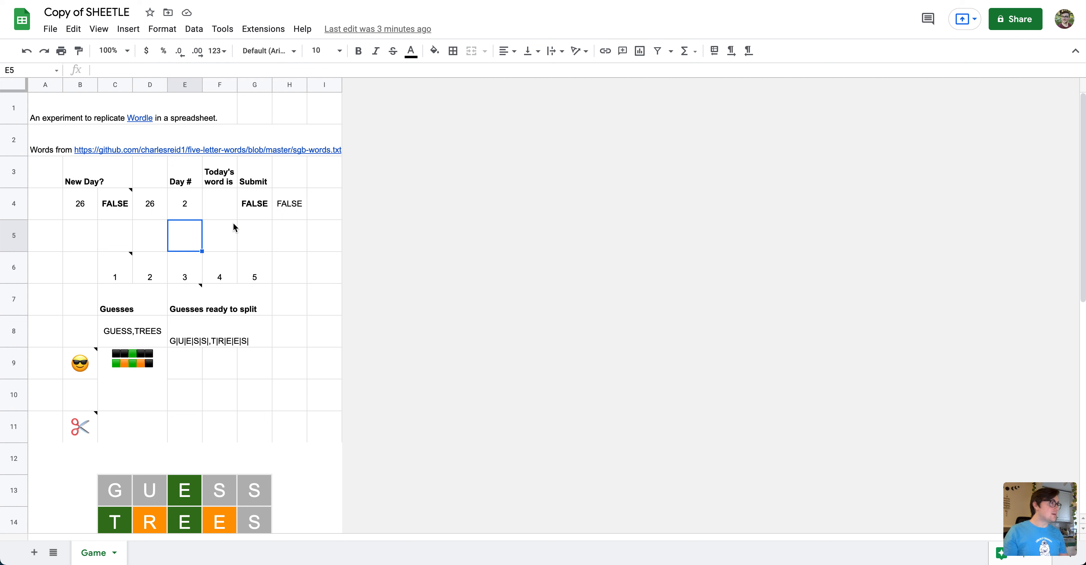
{"action": "left_click", "coordinate": [255, 211]}
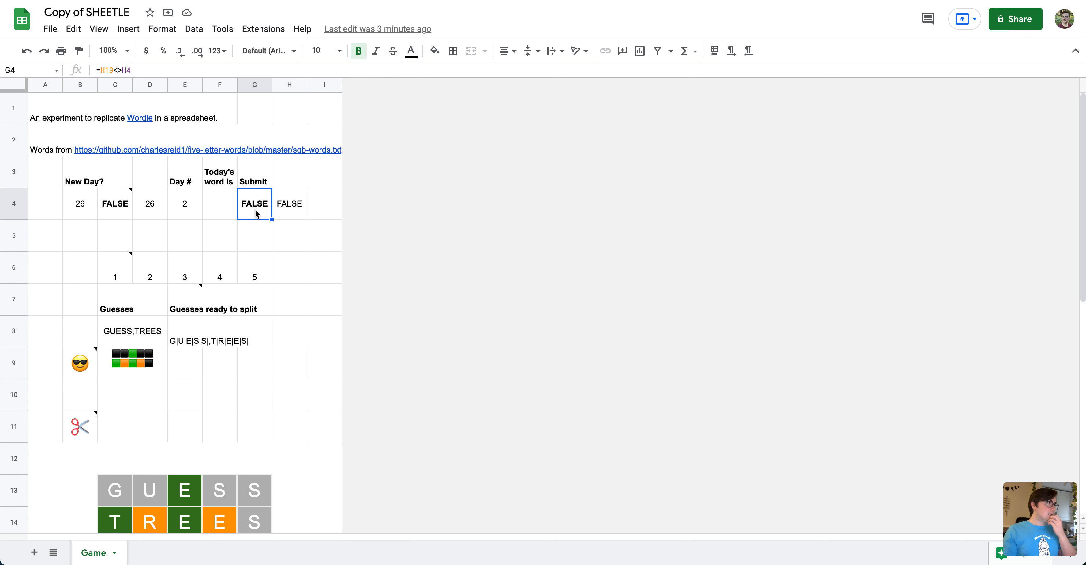
Submit the guess "trees" three more times with the blue submit checkbox in H19
{"action": "scroll", "coordinate": [254, 209], "scroll_direction": "down", "scroll_amount": 10}
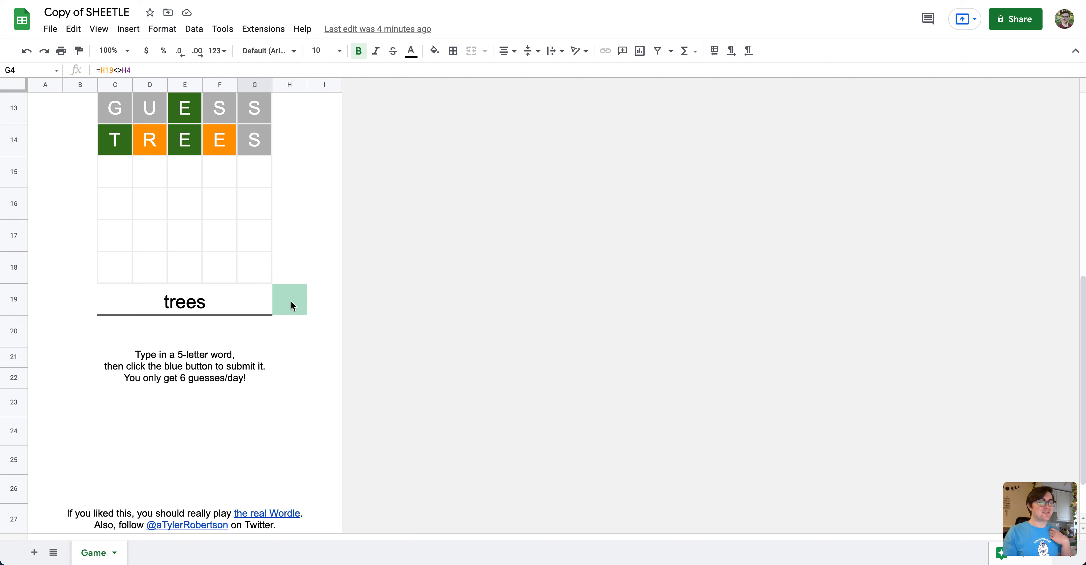
{"action": "left_click", "coordinate": [284, 305]}
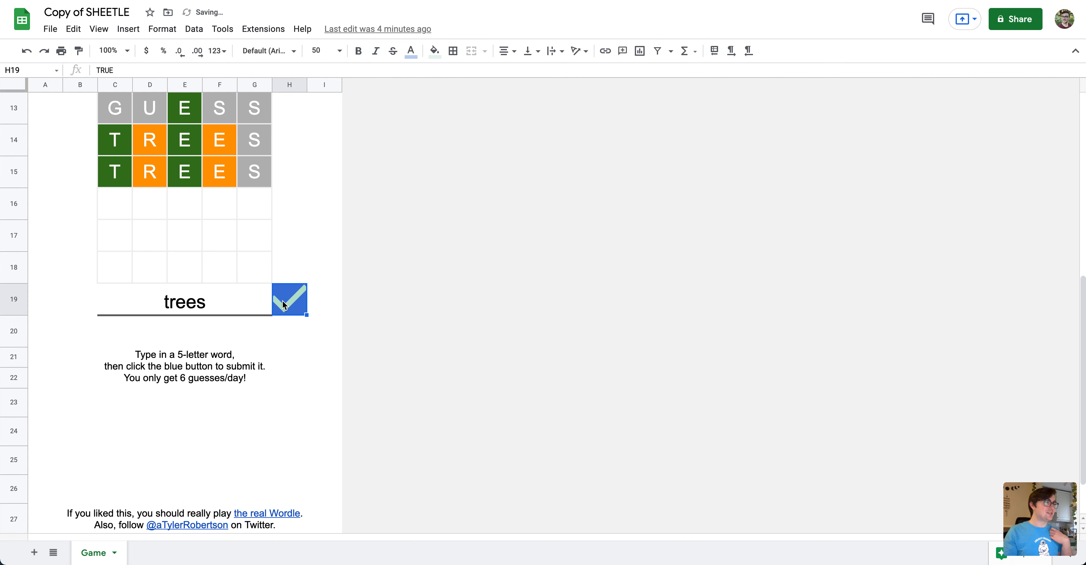
{"action": "left_click", "coordinate": [290, 305]}
{"action": "left_click", "coordinate": [294, 304]}
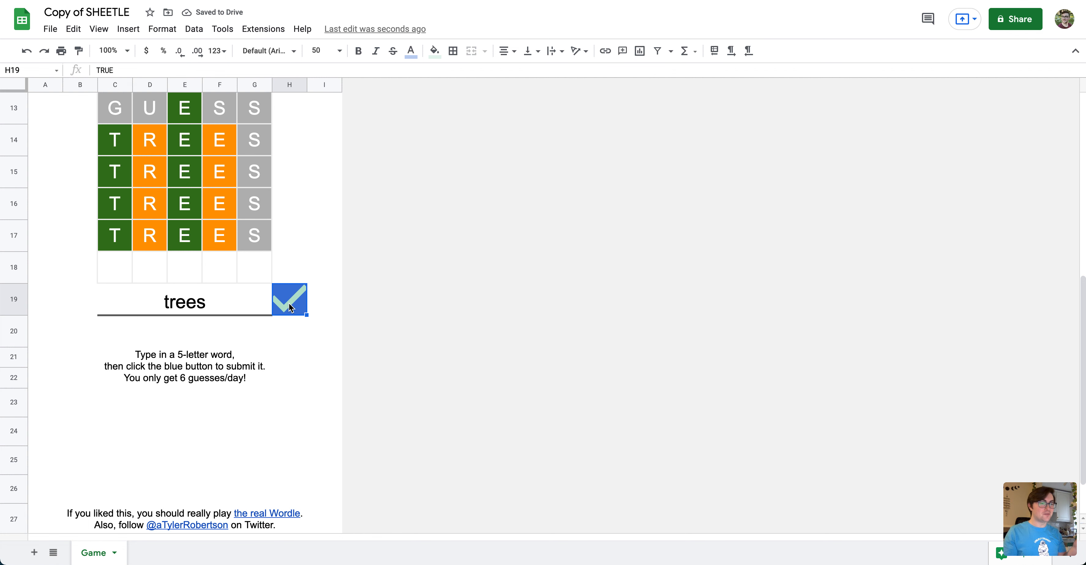
Examine how the Submit formulas in G4 and H4 compare with H19, alongside the day cells B4 and D4
{"action": "scroll", "coordinate": [288, 302], "scroll_direction": "up", "scroll_amount": 10}
{"action": "left_click", "coordinate": [254, 207]}
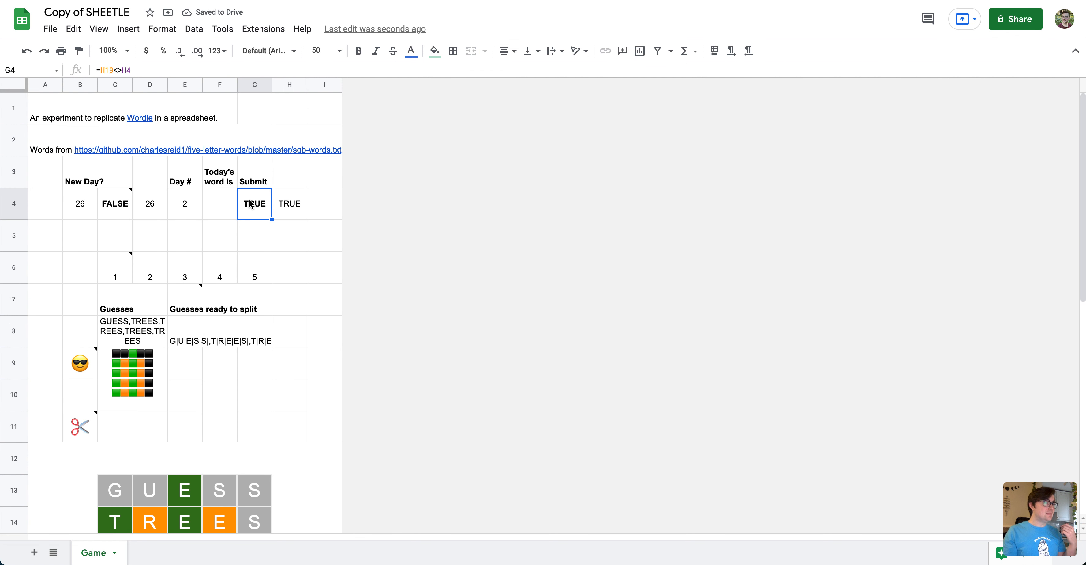
{"action": "left_click", "coordinate": [79, 211]}
{"action": "left_click", "coordinate": [144, 204]}
{"action": "left_click", "coordinate": [245, 203]}
{"action": "left_click", "coordinate": [290, 205]}
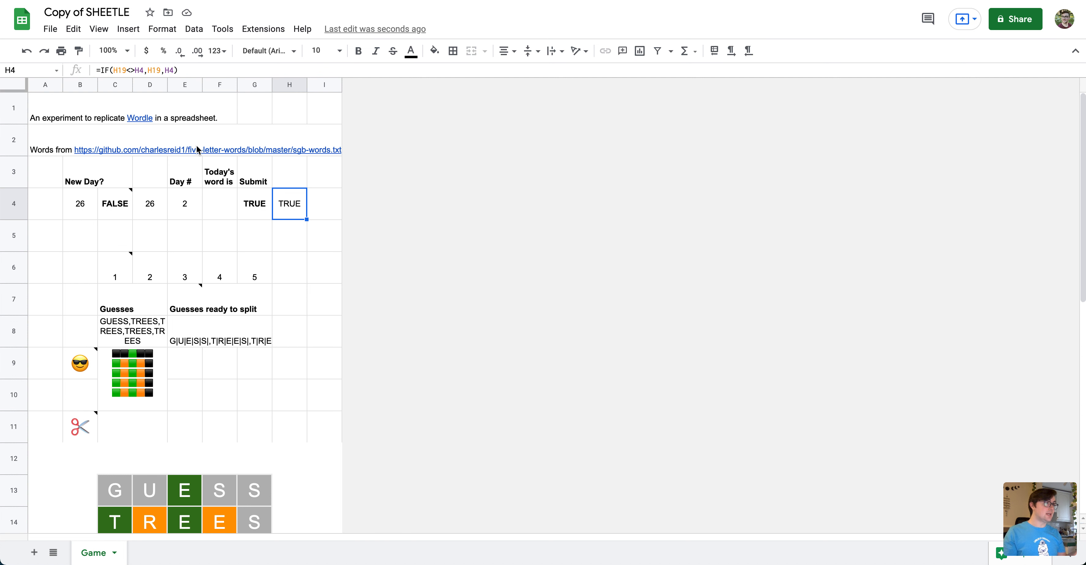
{"action": "left_click", "coordinate": [258, 209]}
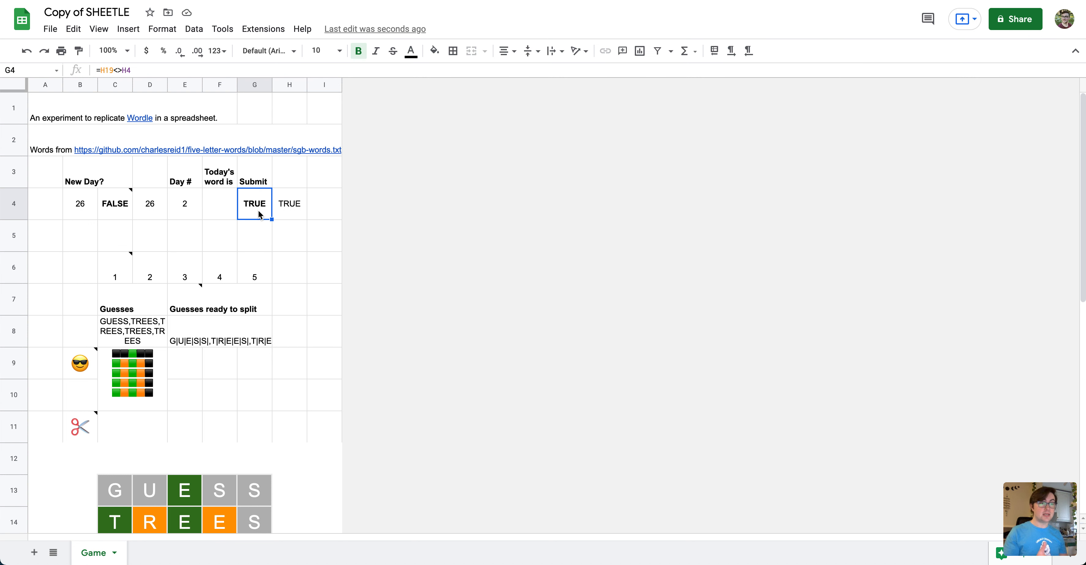
Examine the Guesses formula in C8, including its UPPER(C19) part and the COUNTA(SPLIT) limit of 6, and leave it unchanged
{"action": "scroll", "coordinate": [128, 257], "scroll_direction": "down", "scroll_amount": 1}
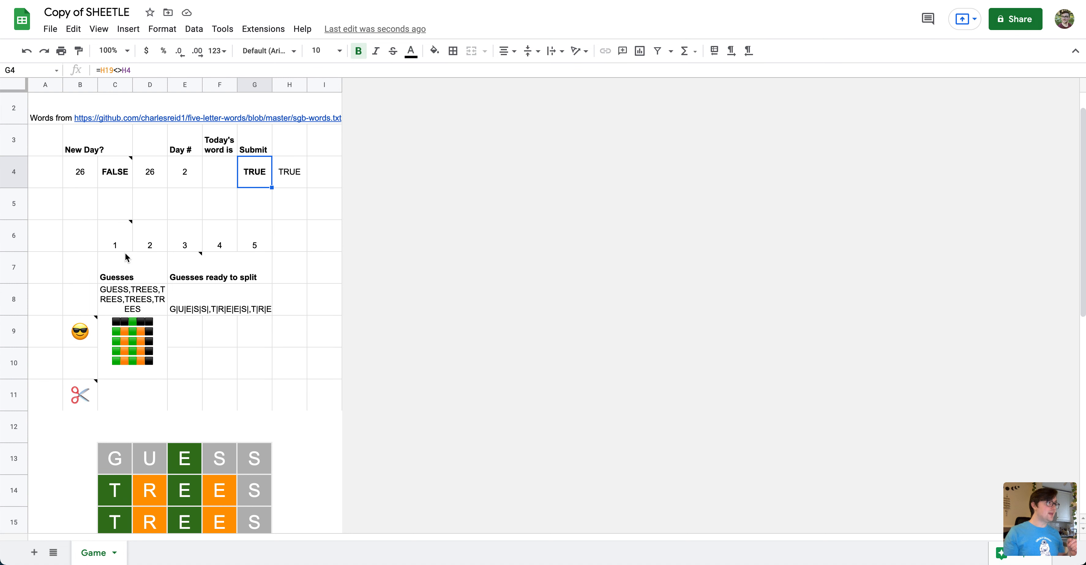
{"action": "scroll", "coordinate": [127, 257], "scroll_direction": "down", "scroll_amount": 1}
{"action": "left_click", "coordinate": [111, 262]}
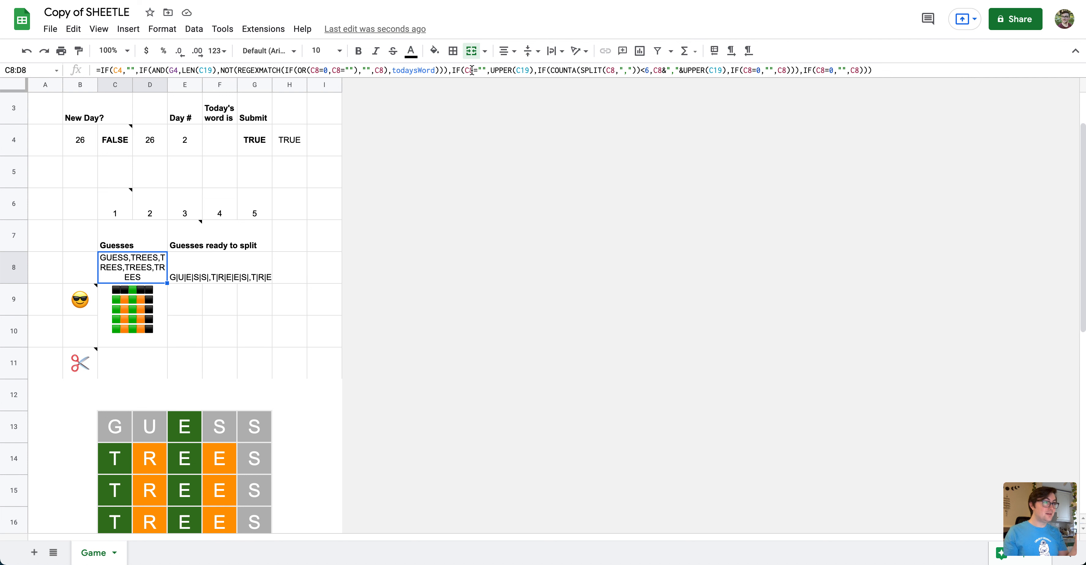
{"action": "left_click", "coordinate": [522, 68]}
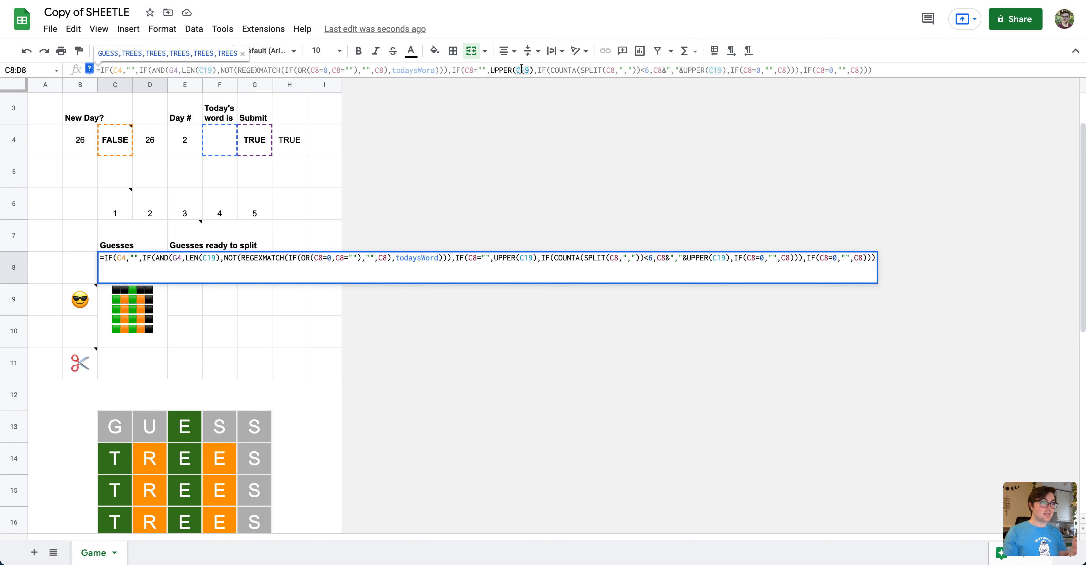
{"action": "left_click", "coordinate": [651, 70]}
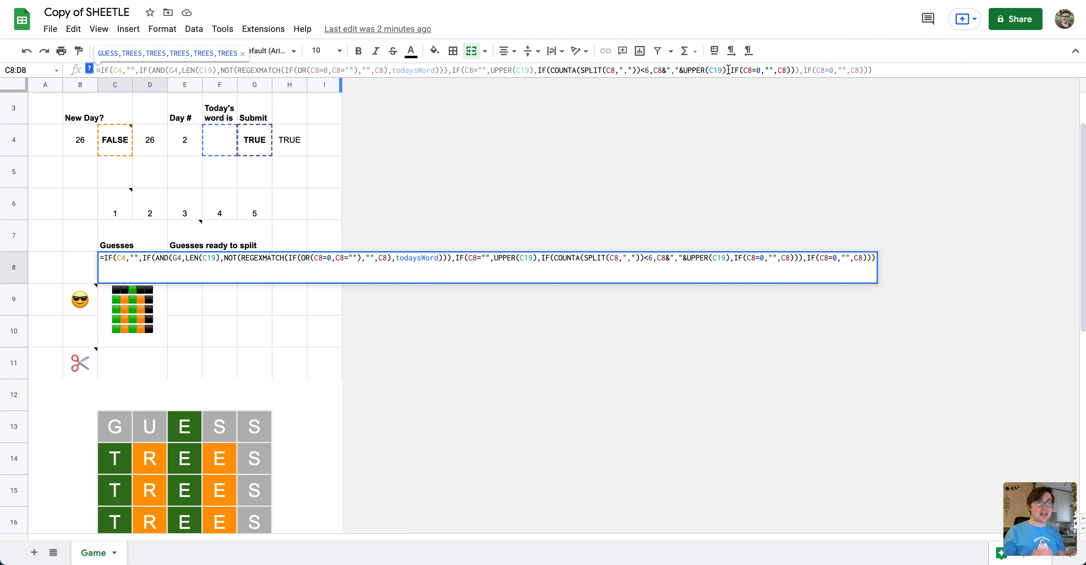
{"action": "left_click", "coordinate": [635, 177]}
Examine the guess-splitting REGEXREPLACE formula in E8 and the full multi-line emoji grid formula in C9
{"action": "left_click", "coordinate": [195, 272]}
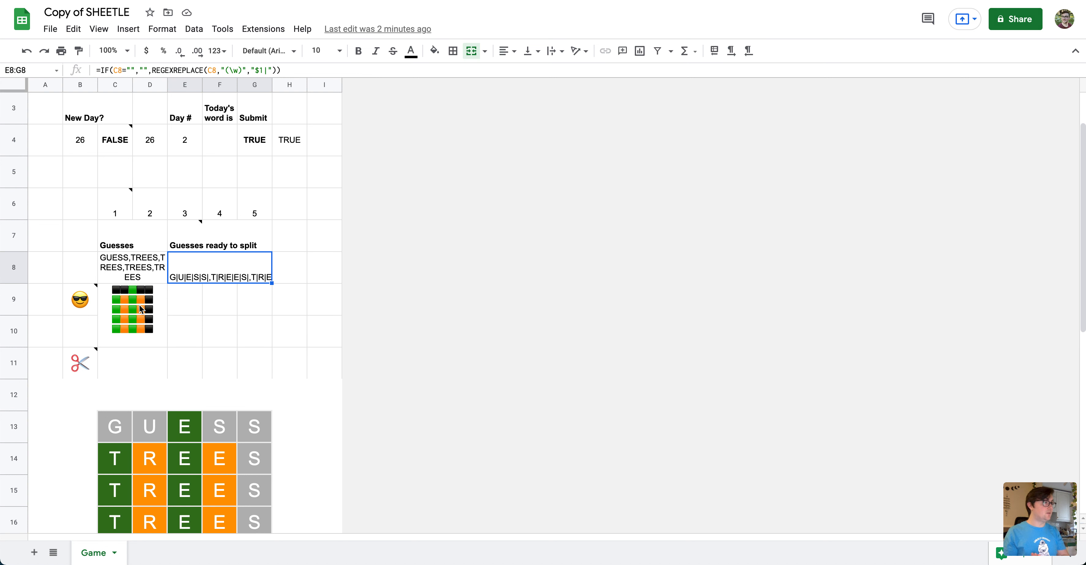
{"action": "left_click", "coordinate": [117, 313]}
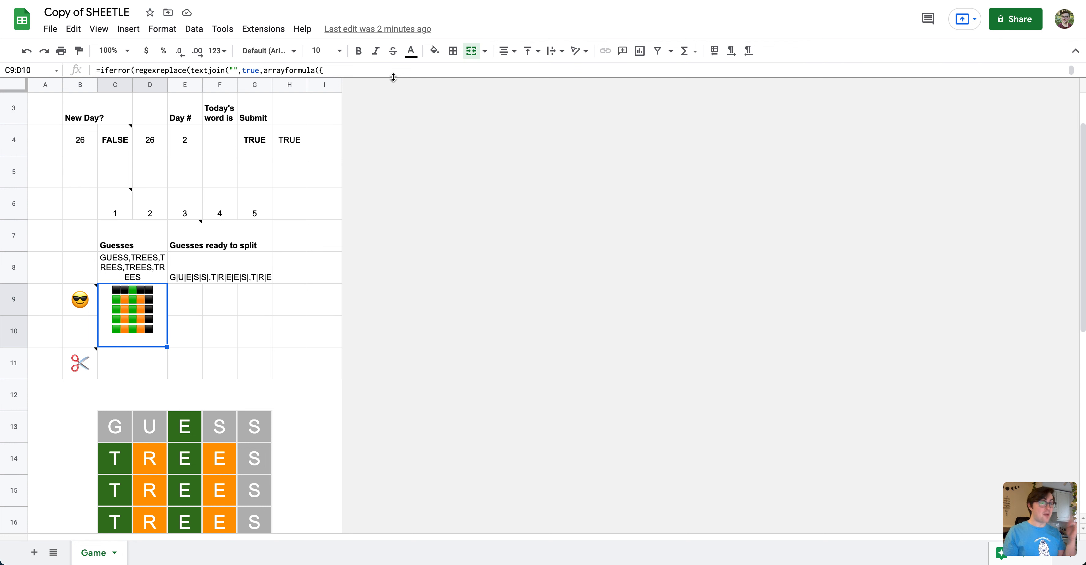
{"action": "left_click_drag", "start_coordinate": [394, 77], "coordinate": [394, 167]}
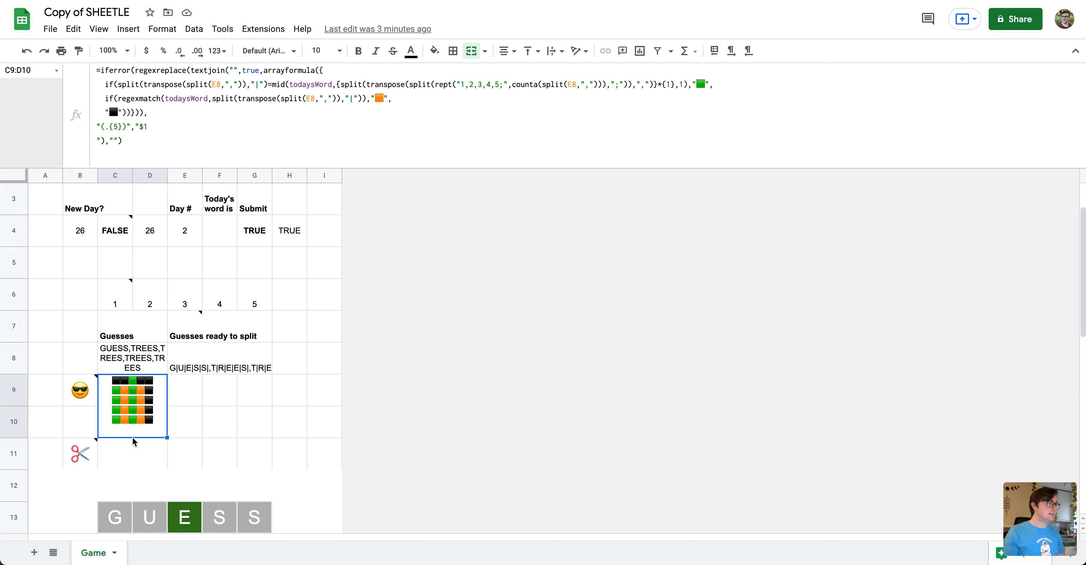
Examine the ARRAYFORMULA in C11 and the letters it spills into the guess grid, shrinking the formula area again
{"action": "left_click", "coordinate": [116, 466]}
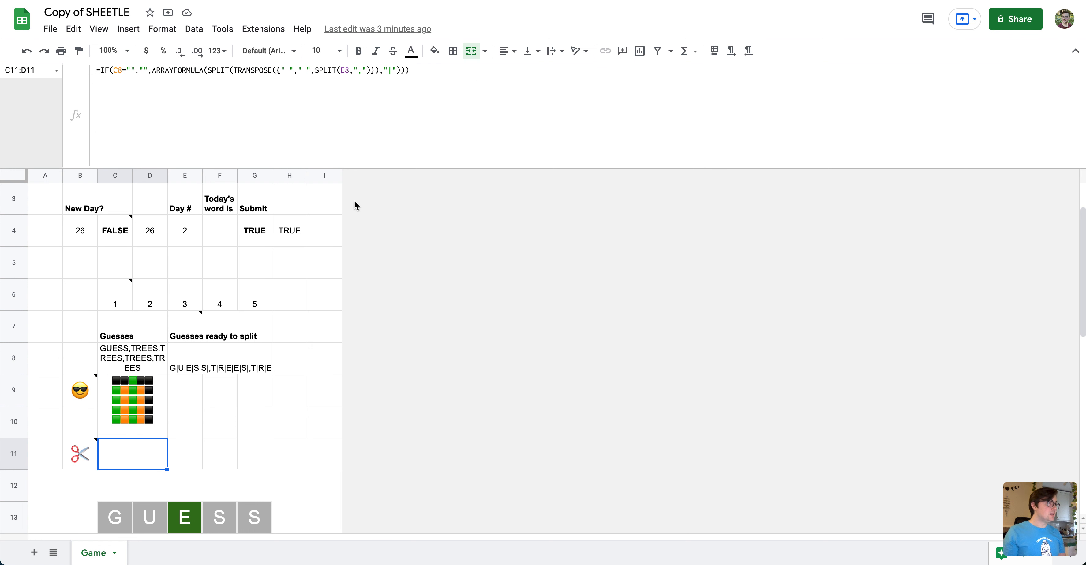
{"action": "left_click_drag", "start_coordinate": [370, 167], "coordinate": [364, 98]}
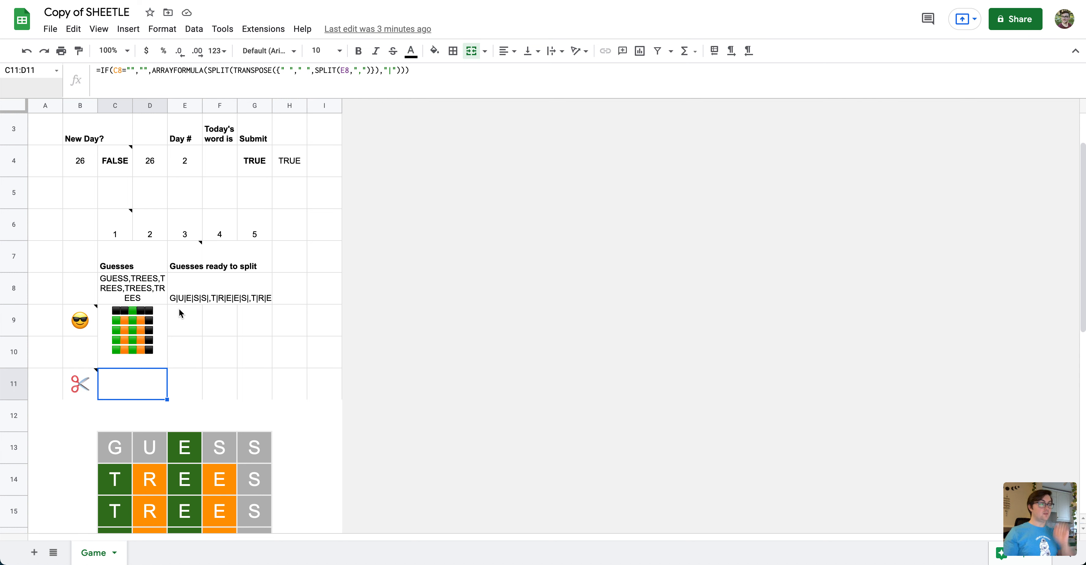
{"action": "scroll", "coordinate": [179, 308], "scroll_direction": "down", "scroll_amount": 6}
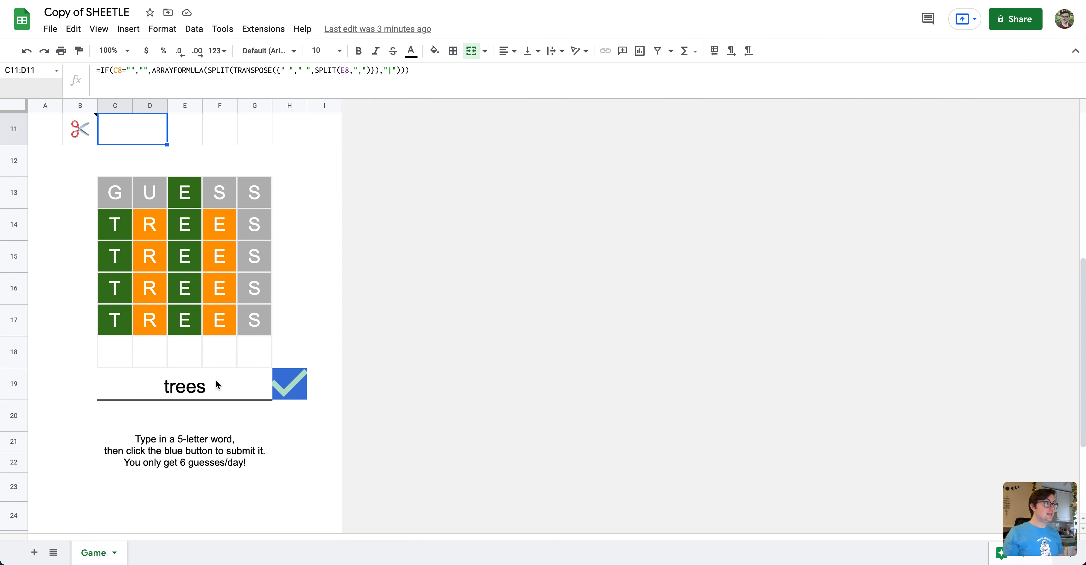
{"action": "left_click", "coordinate": [112, 201]}
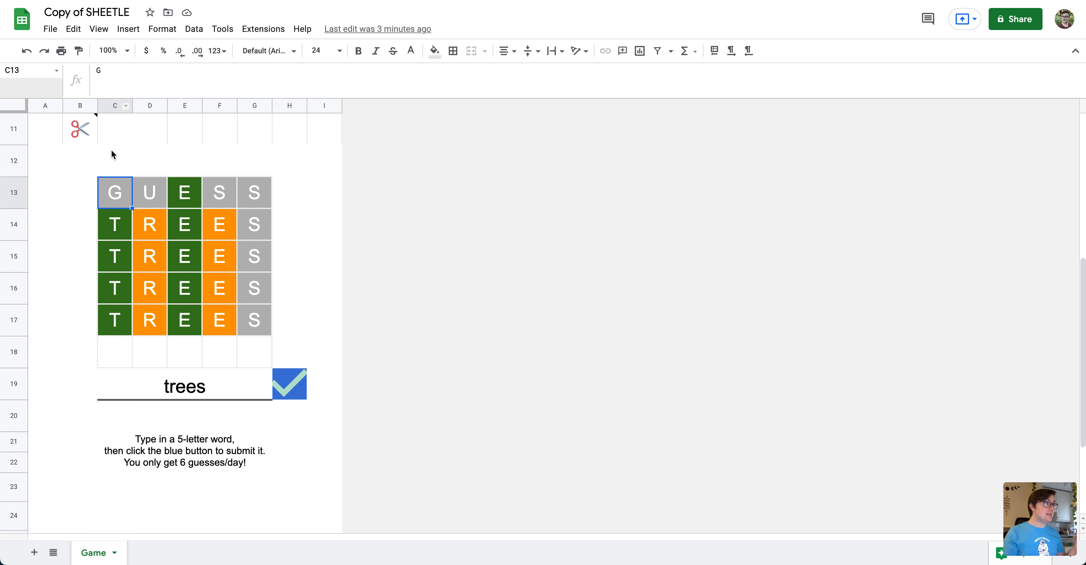
{"action": "left_click", "coordinate": [117, 143]}
Reveal the hidden Today's word in F4 by setting its text color to theme black
{"action": "scroll", "coordinate": [118, 143], "scroll_direction": "up", "scroll_amount": 10}
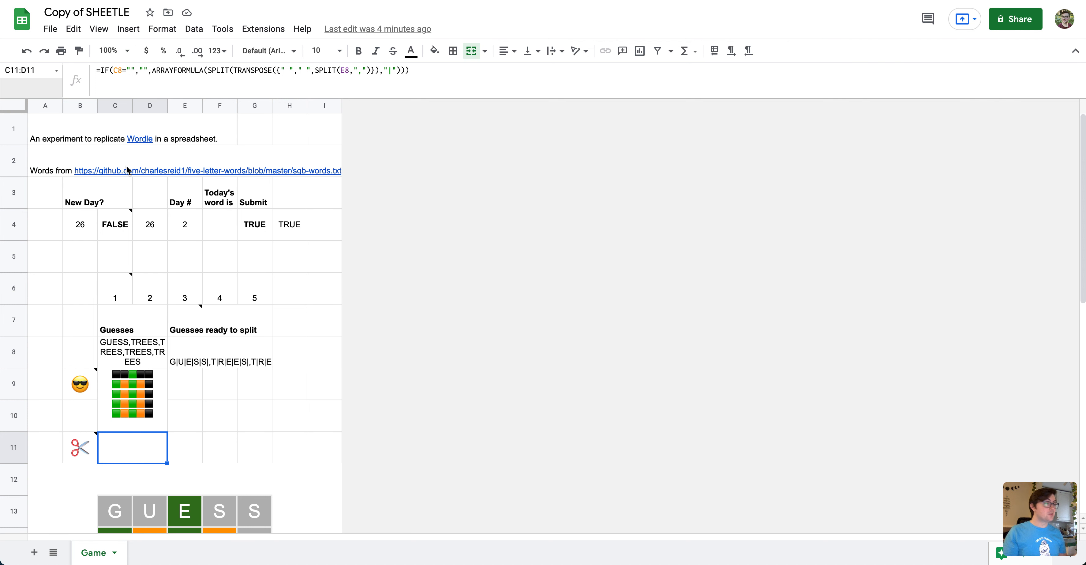
{"action": "left_click", "coordinate": [216, 222]}
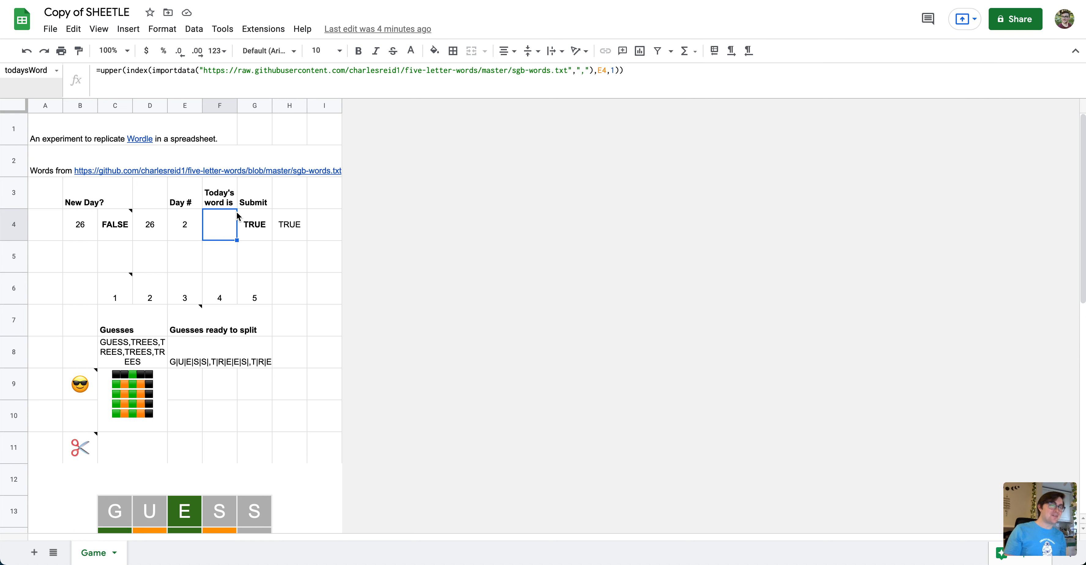
{"action": "left_click", "coordinate": [412, 52]}
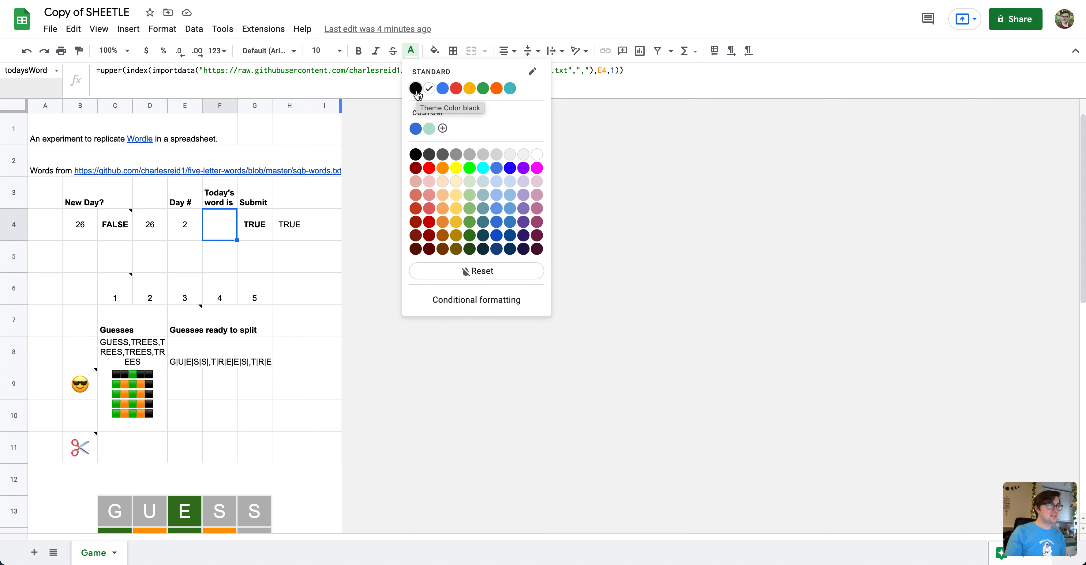
{"action": "left_click", "coordinate": [415, 89]}
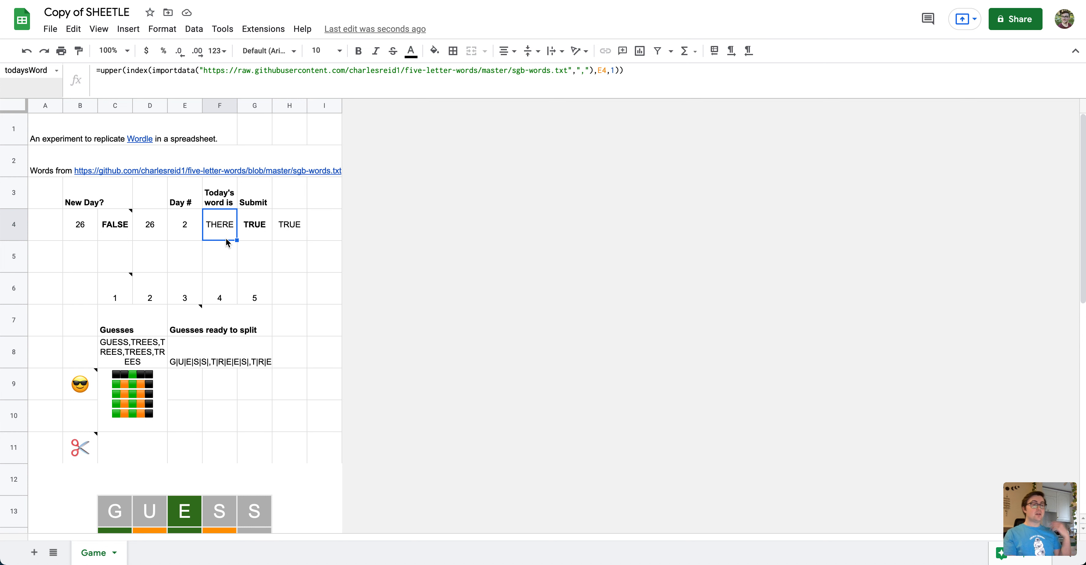
Insert nine blank rows directly below row 4, in batches of two, three and four rows
{"action": "left_click", "coordinate": [15, 255]}
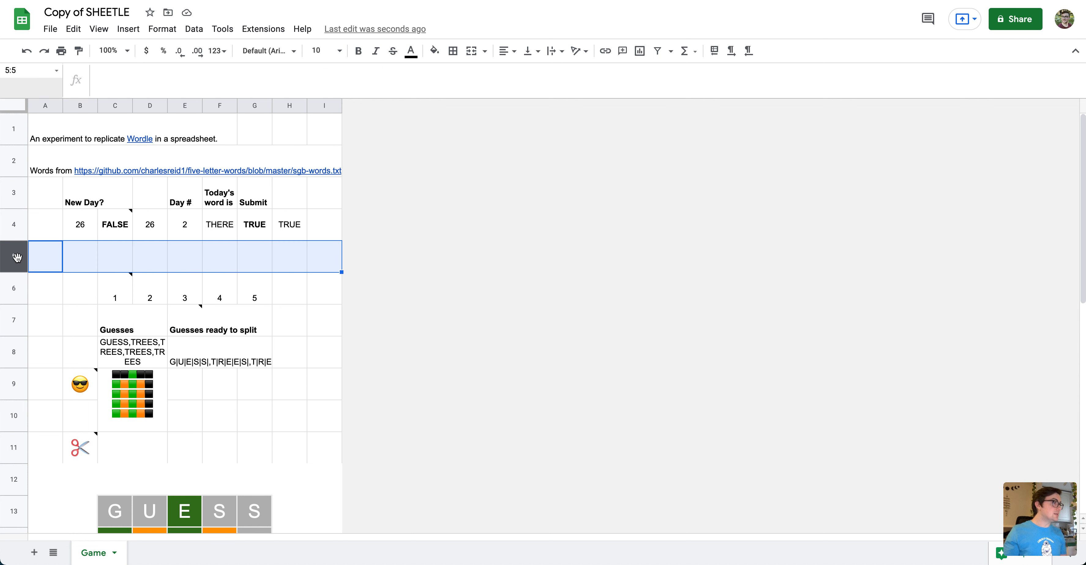
{"action": "left_click", "coordinate": [19, 293], "text": "shift"}
{"action": "right_click", "coordinate": [18, 287]}
{"action": "left_click", "coordinate": [48, 372]}
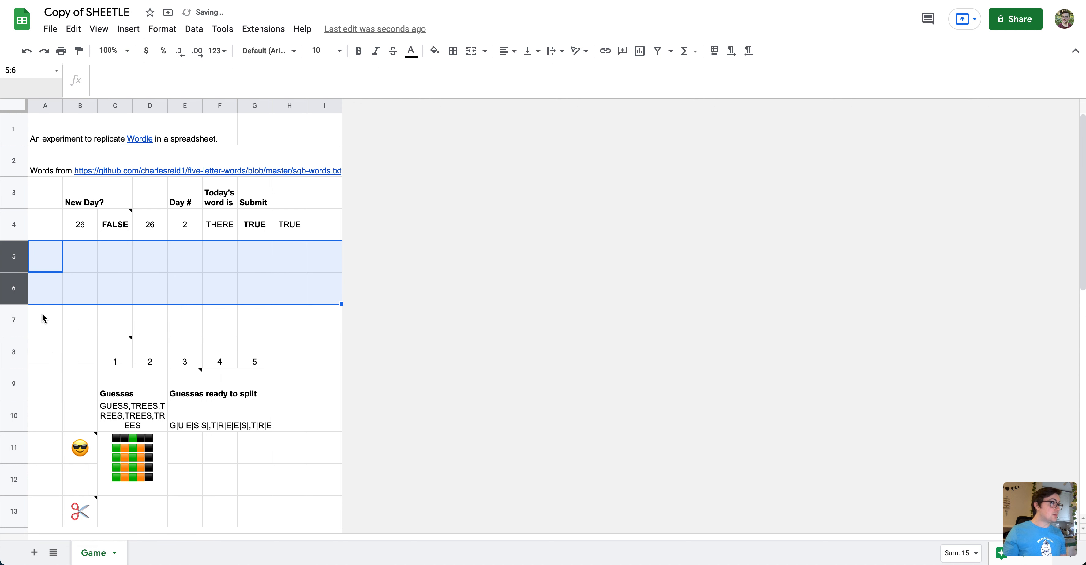
{"action": "left_click", "coordinate": [16, 316]}
{"action": "left_click", "coordinate": [23, 261], "text": "shift"}
{"action": "right_click", "coordinate": [23, 261]}
{"action": "left_click", "coordinate": [53, 360]}
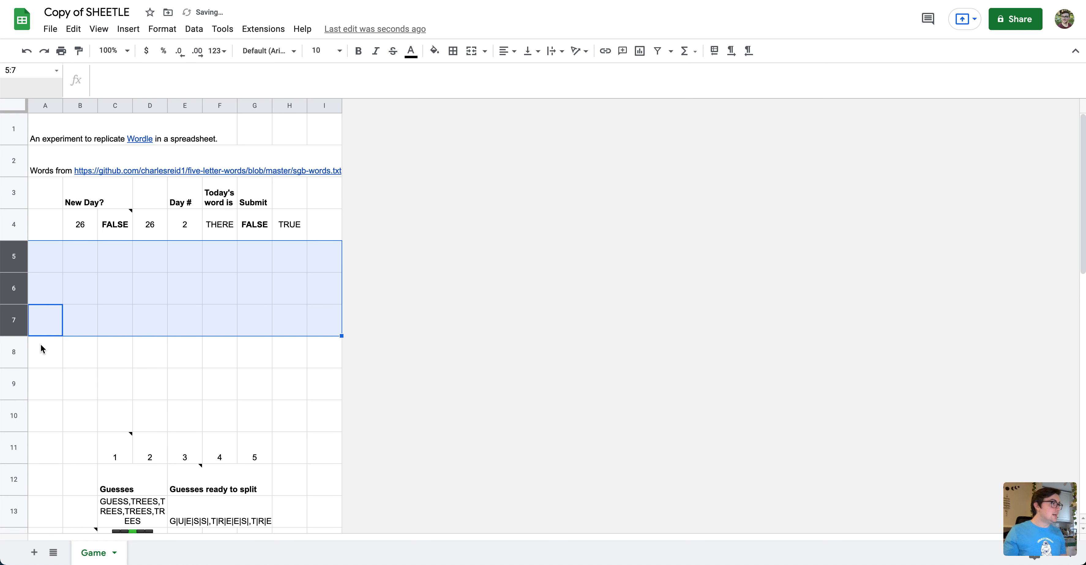
{"action": "left_click", "coordinate": [19, 431], "text": "shift"}
{"action": "right_click", "coordinate": [19, 431]}
{"action": "left_click", "coordinate": [79, 235]}
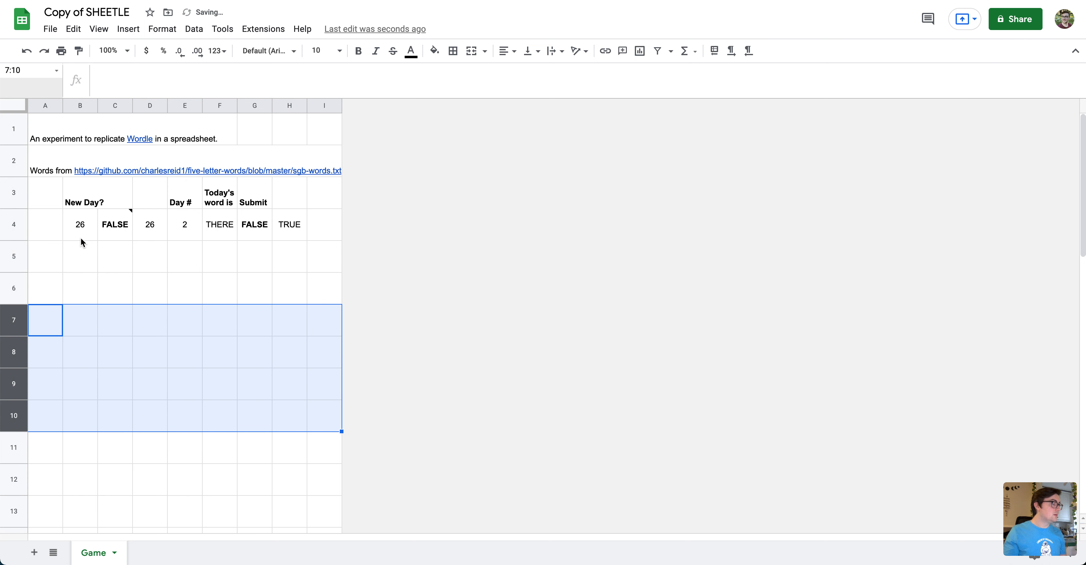
Enter the heading Words in B5 and the numbers 1, 2 and 3 in B6 to B8
{"action": "left_click", "coordinate": [112, 270]}
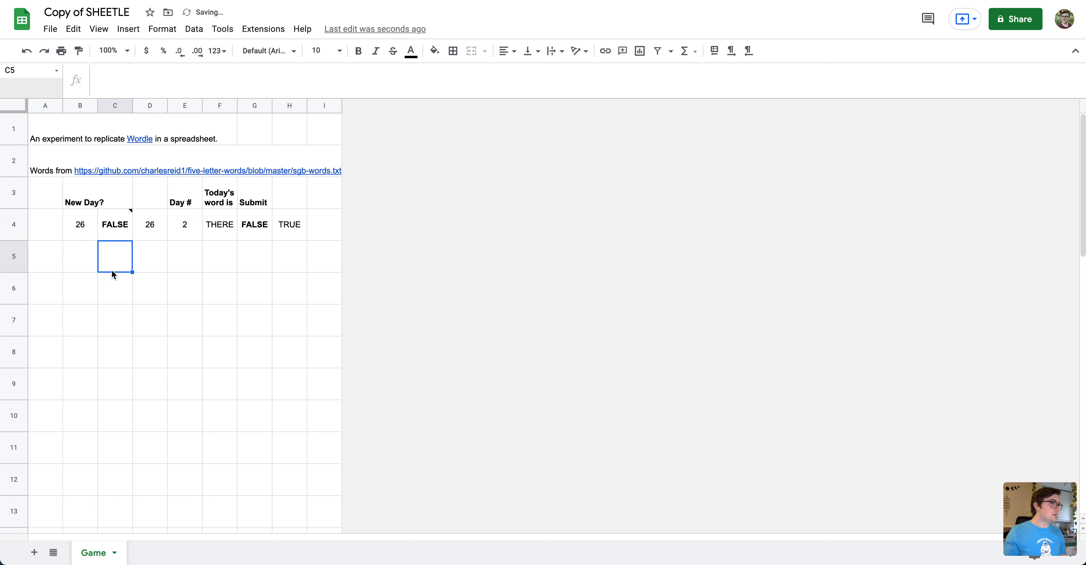
{"action": "left_click", "coordinate": [94, 264]}
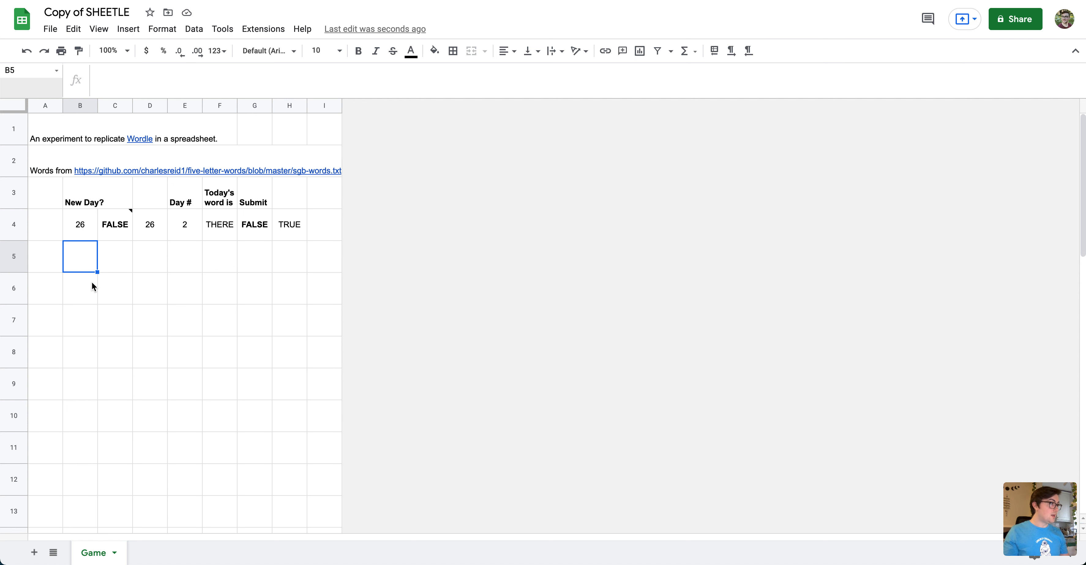
{"action": "type", "text": "Words"}
{"action": "key", "text": "Return"}
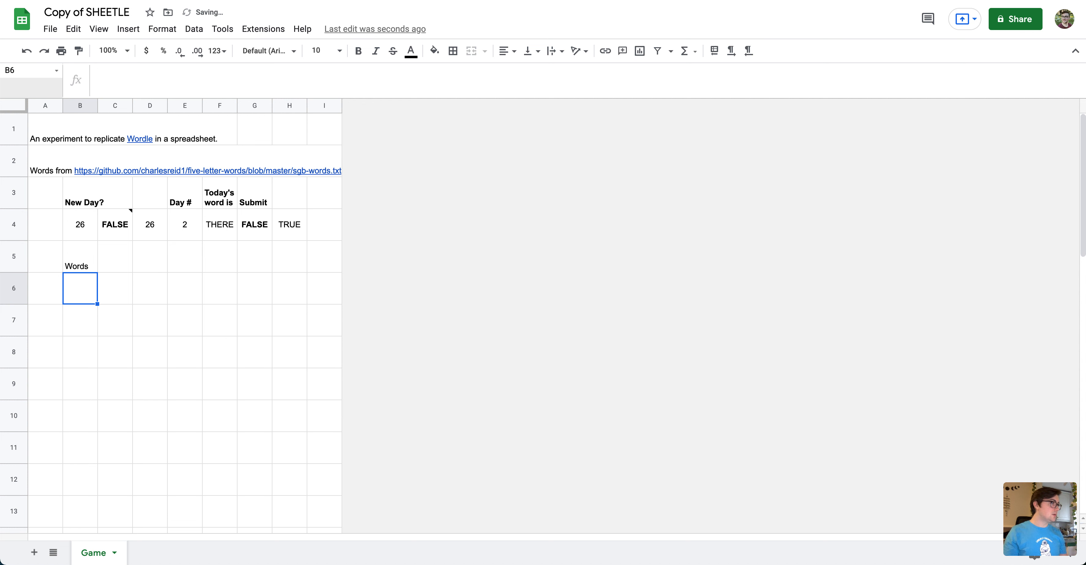
{"action": "type", "text": "1"}
{"action": "key", "text": "Return"}
{"action": "type", "text": "1"}
{"action": "key", "text": "BackSpace"}
{"action": "type", "text": "2"}
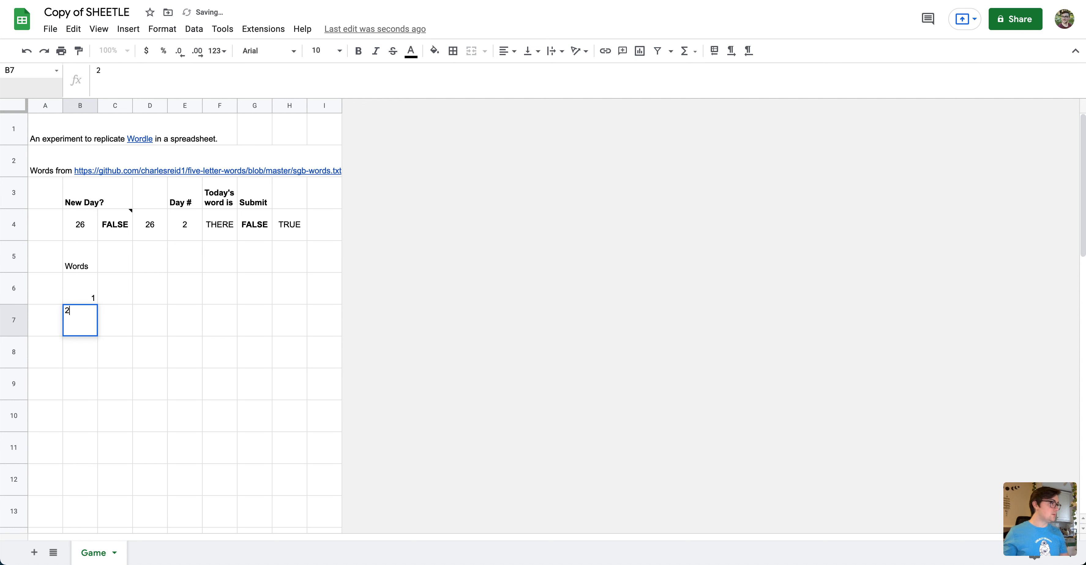
{"action": "key", "text": "Return"}
{"action": "type", "text": "3"}
{"action": "key", "text": "Return"}
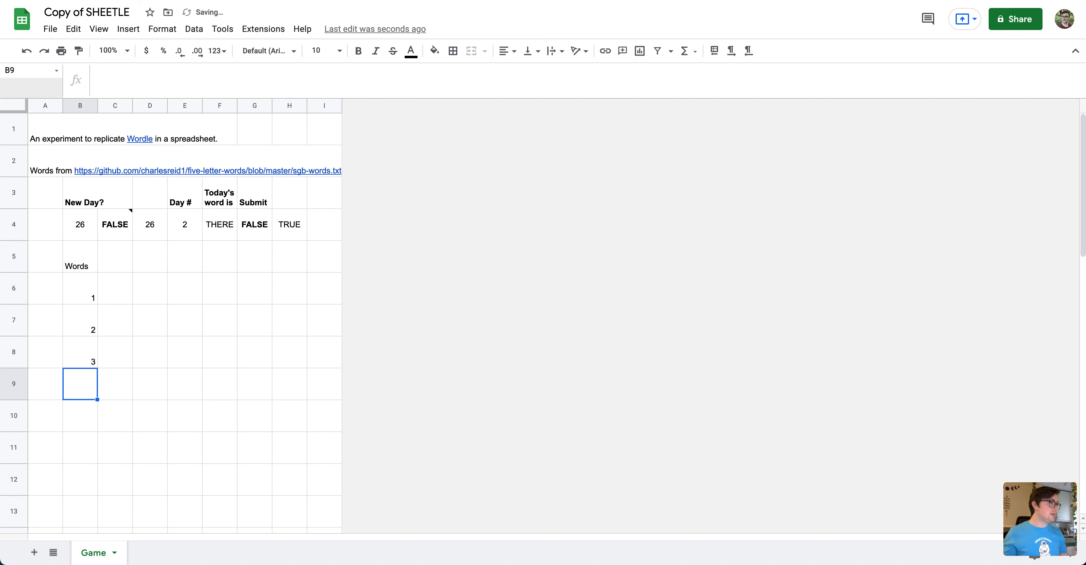
Extend the number series in B6:B8 down to 8 in B13
{"action": "left_click", "coordinate": [82, 300]}
{"action": "left_click", "coordinate": [86, 349], "text": "shift"}
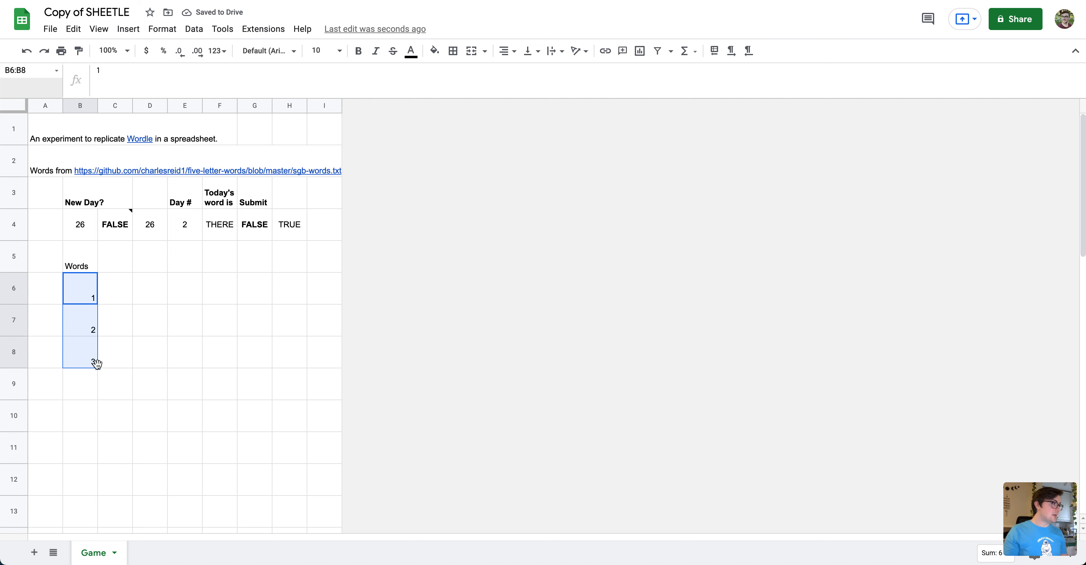
{"action": "left_click_drag", "start_coordinate": [98, 367], "coordinate": [94, 332]}
{"action": "scroll", "coordinate": [132, 329], "scroll_direction": "up", "scroll_amount": 3}
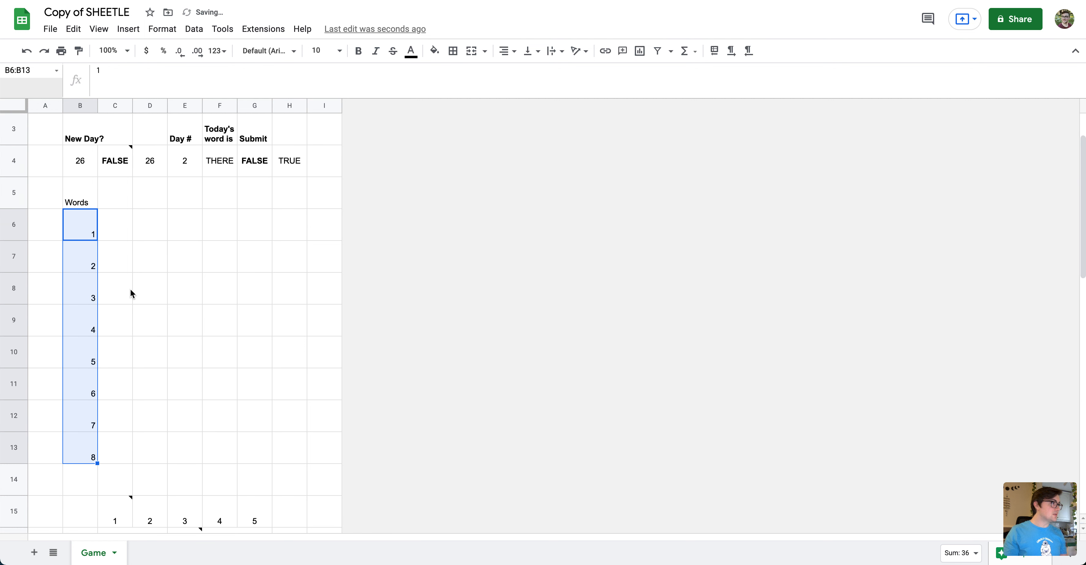
Enter the placeholder words aaaaa, bbbbb, ccccc and ddddd in C6 to C9, beside numbers 1 to 4
{"action": "left_click", "coordinate": [128, 231]}
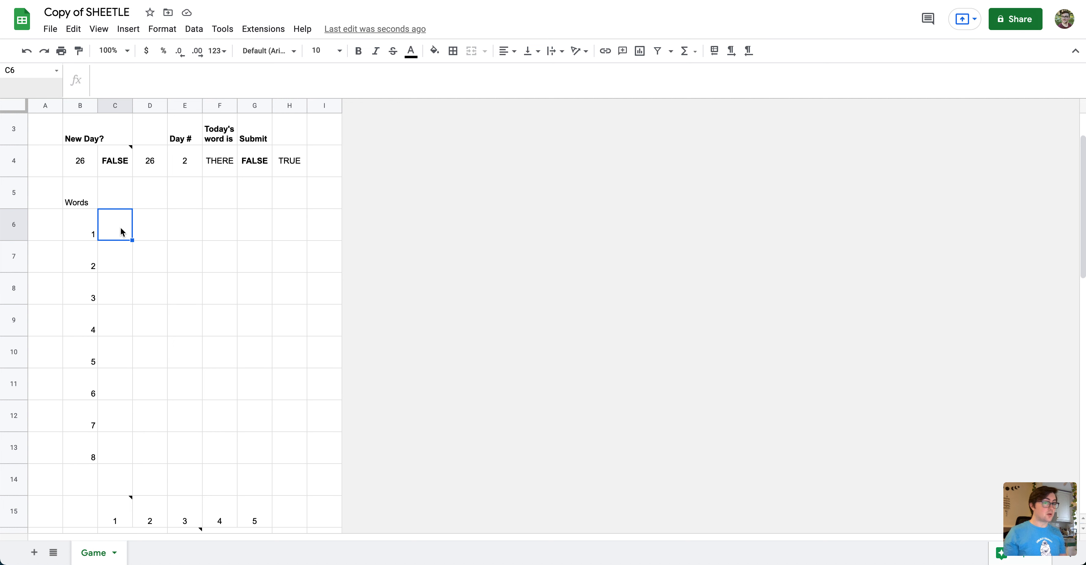
{"action": "type", "text": "aaaaa"}
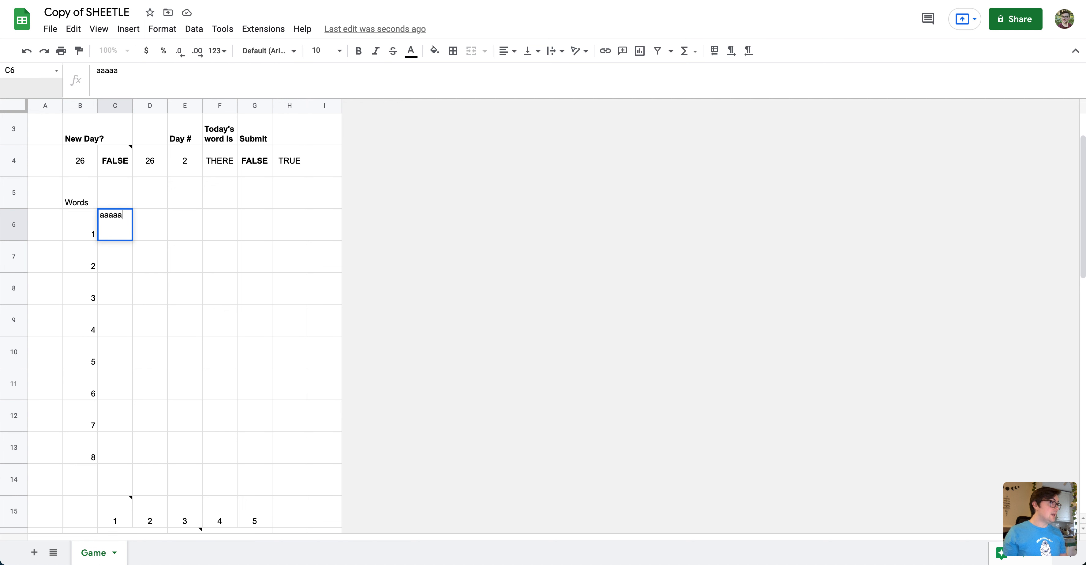
{"action": "left_click", "coordinate": [126, 246]}
{"action": "type", "text": "bbbbb"}
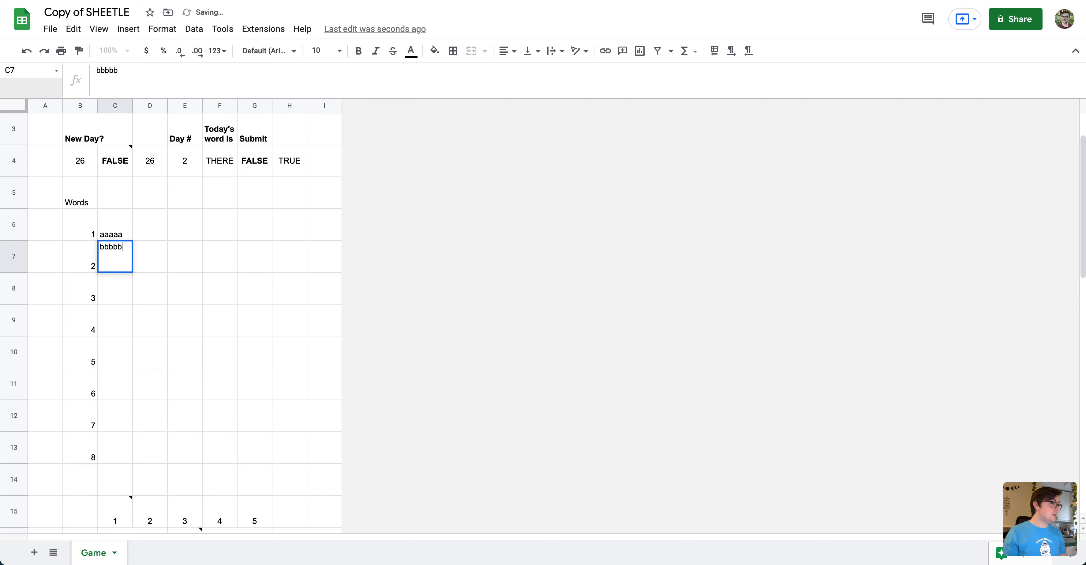
{"action": "key", "text": "Return"}
{"action": "type", "text": "ccccc"}
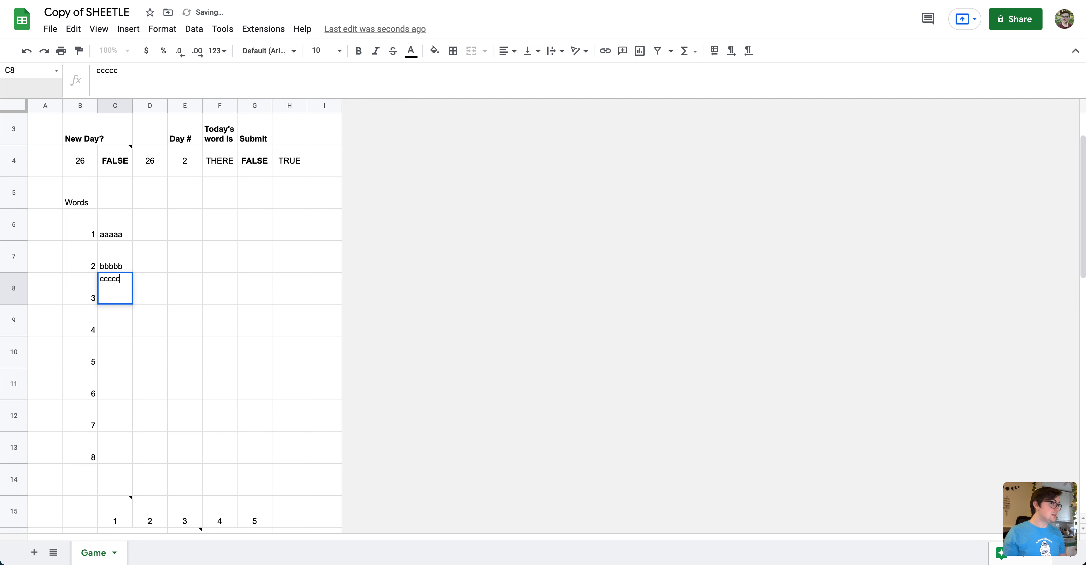
{"action": "key", "text": "Return"}
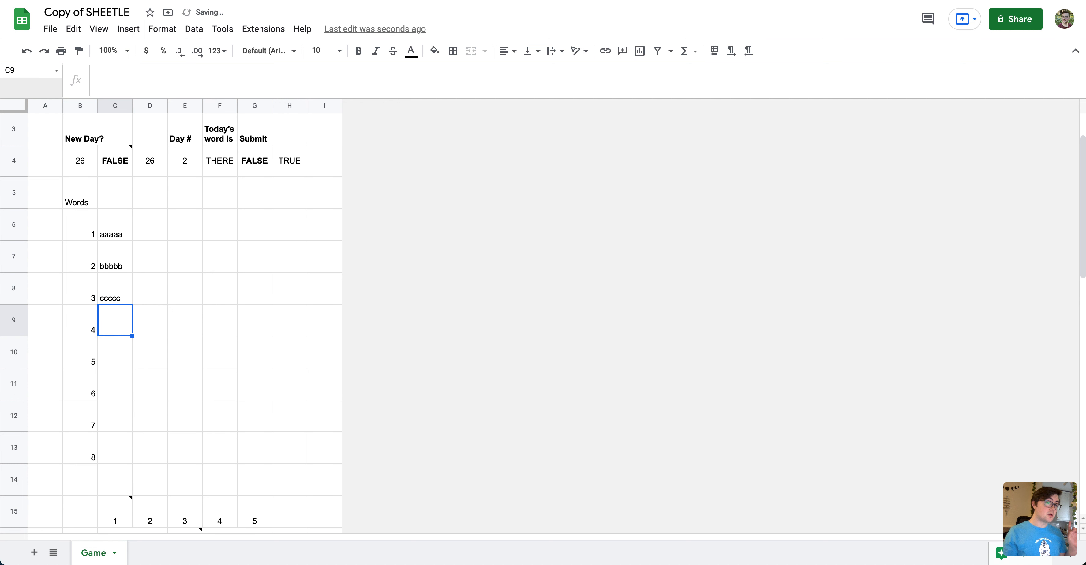
{"action": "type", "text": "ddddd"}
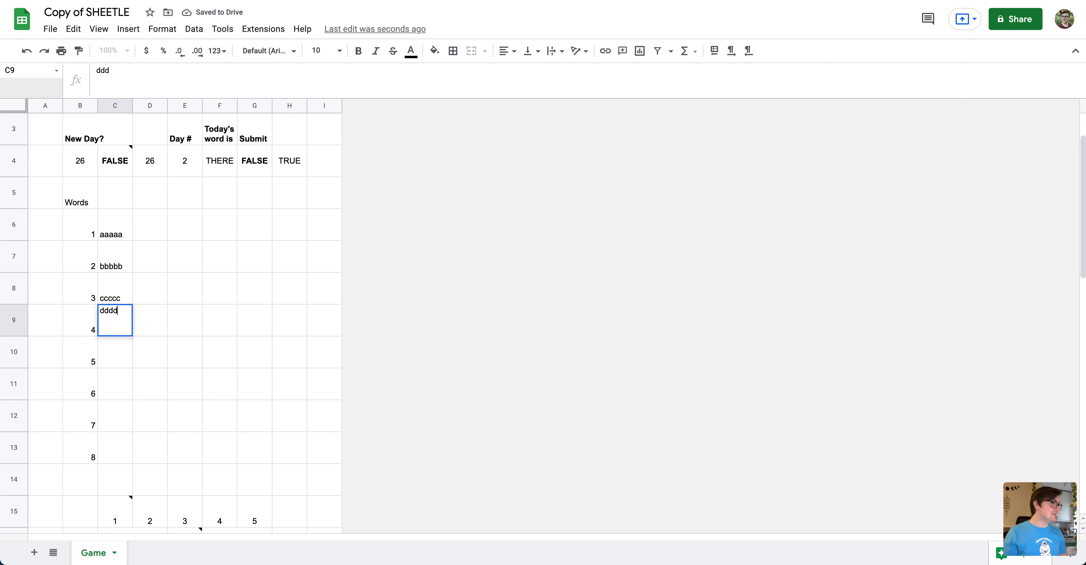
{"action": "key", "text": "Return"}
Enter the placeholder words eeeee, fffff, ggggg and hhhhh in C10 to C13, beside numbers 5 to 8
{"action": "type", "text": "eeeee"}
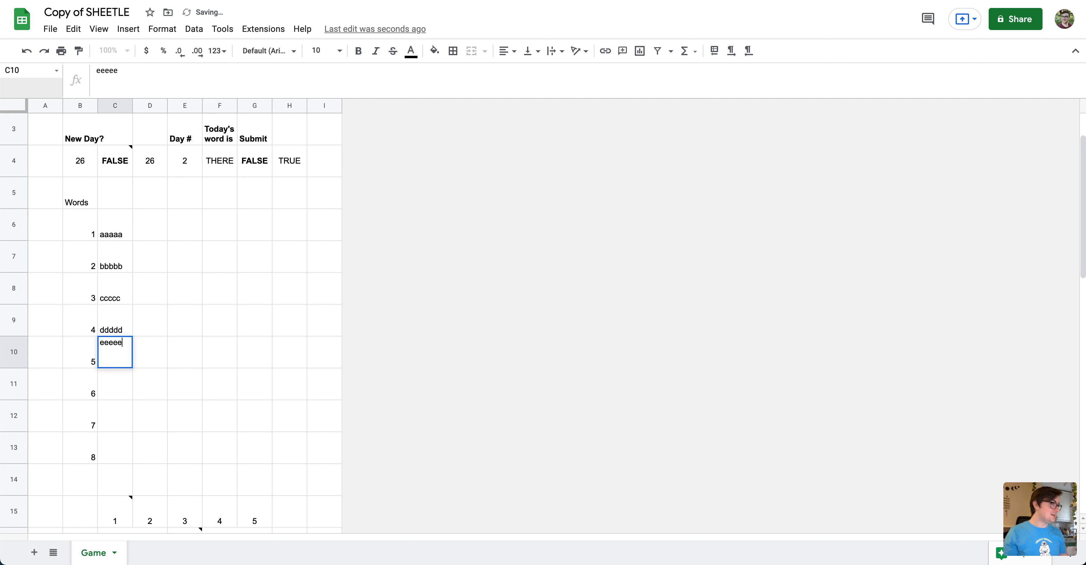
{"action": "key", "text": "Return"}
{"action": "type", "text": "fffff"}
{"action": "key", "text": "Return"}
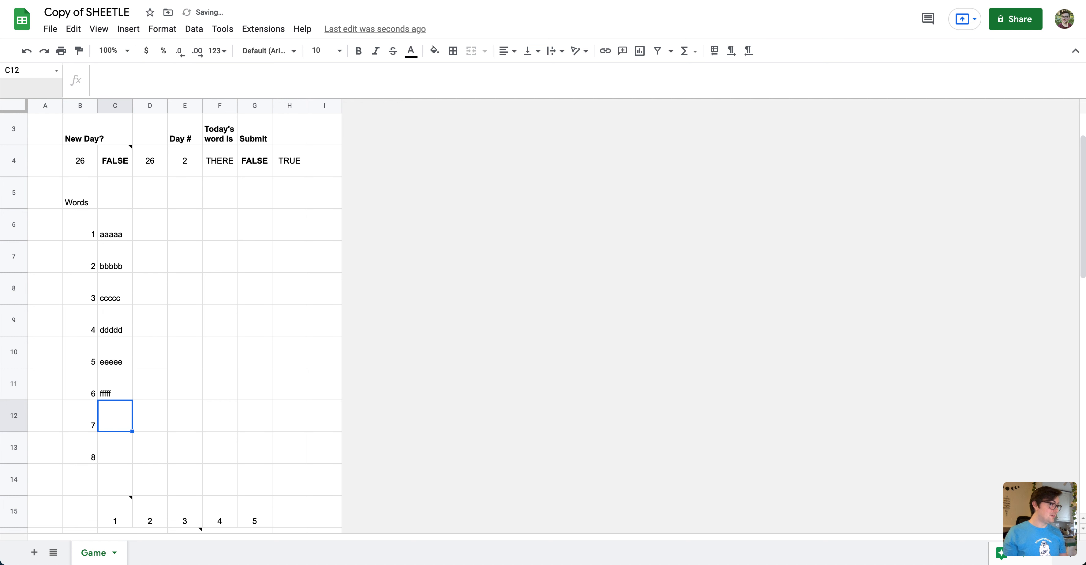
{"action": "type", "text": "ggggg"}
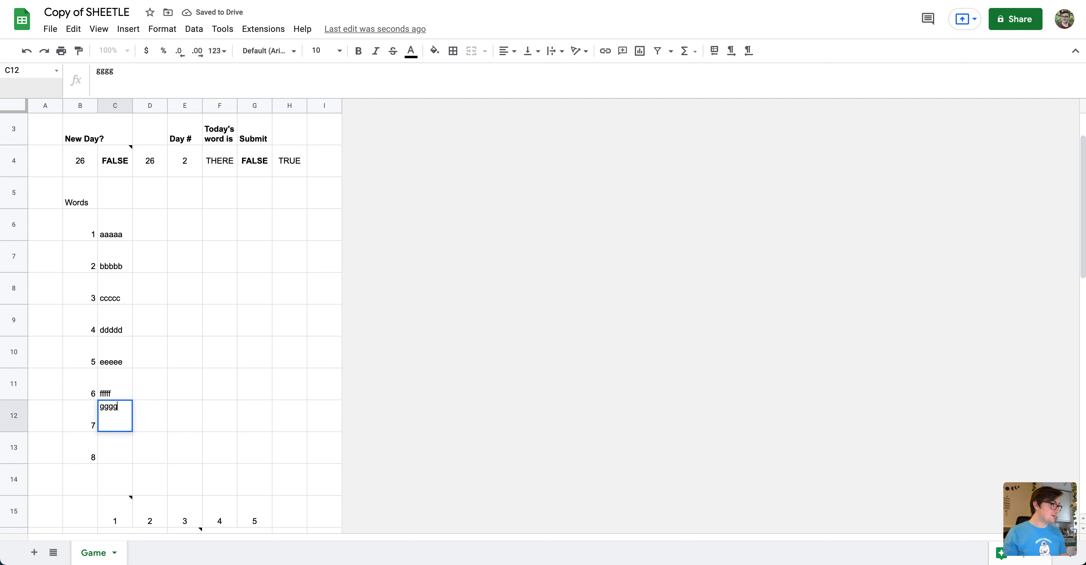
{"action": "key", "text": "Return"}
{"action": "type", "text": "hhhhh"}
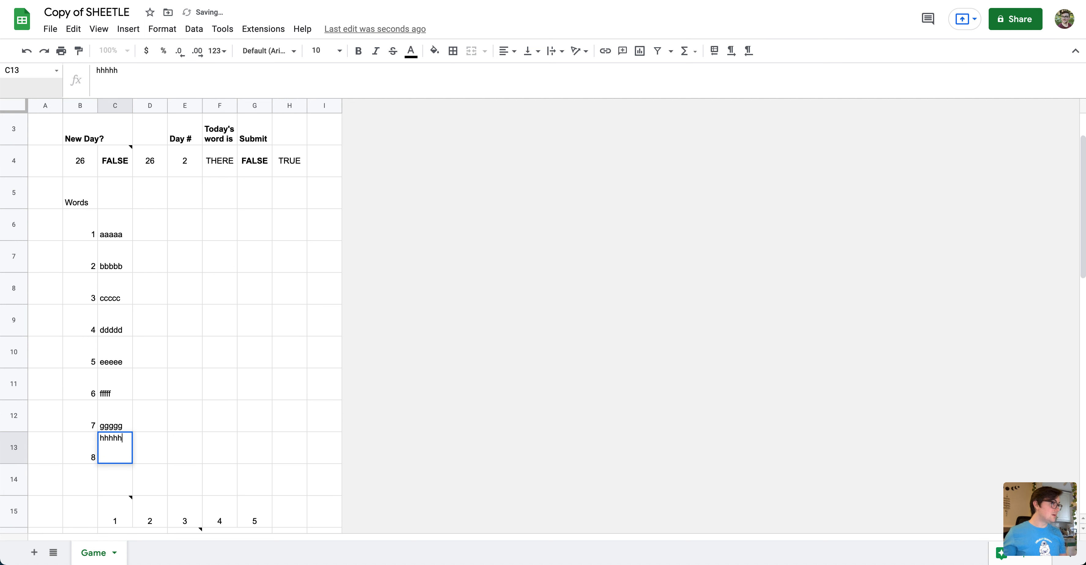
{"action": "key", "text": "Return"}
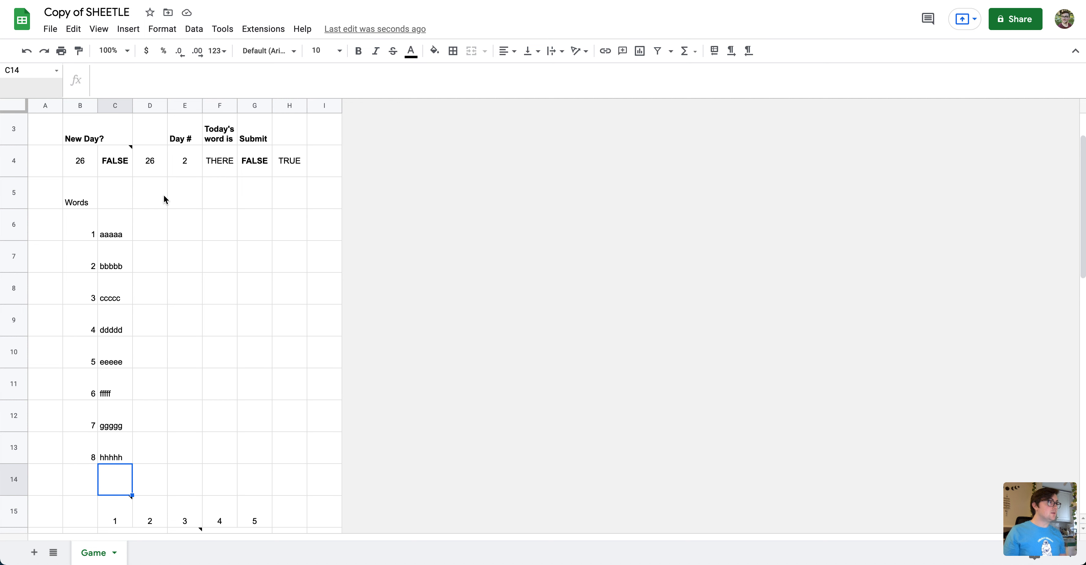
Clear the word-import formula from the Today's word cell F4
{"action": "left_click", "coordinate": [215, 163]}
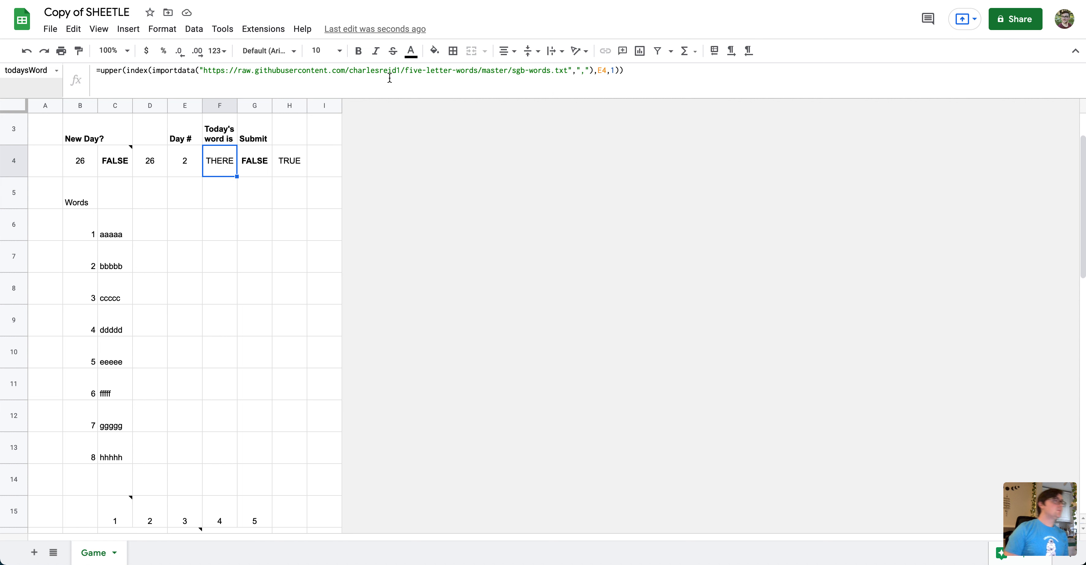
{"action": "left_click", "coordinate": [649, 67]}
{"action": "key", "text": "ctrl+a"}
{"action": "key", "text": "BackSpace"}
{"action": "key", "text": "Return"}
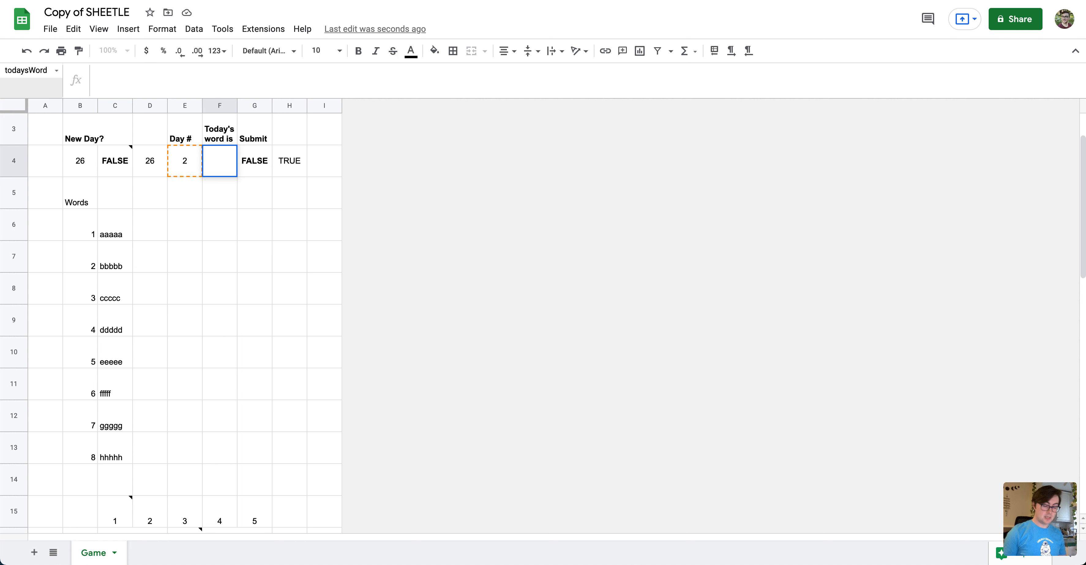
Begin a VLOOKUP formula in F4 that uses the day number in E4 as its search key
{"action": "type", "text": "="}
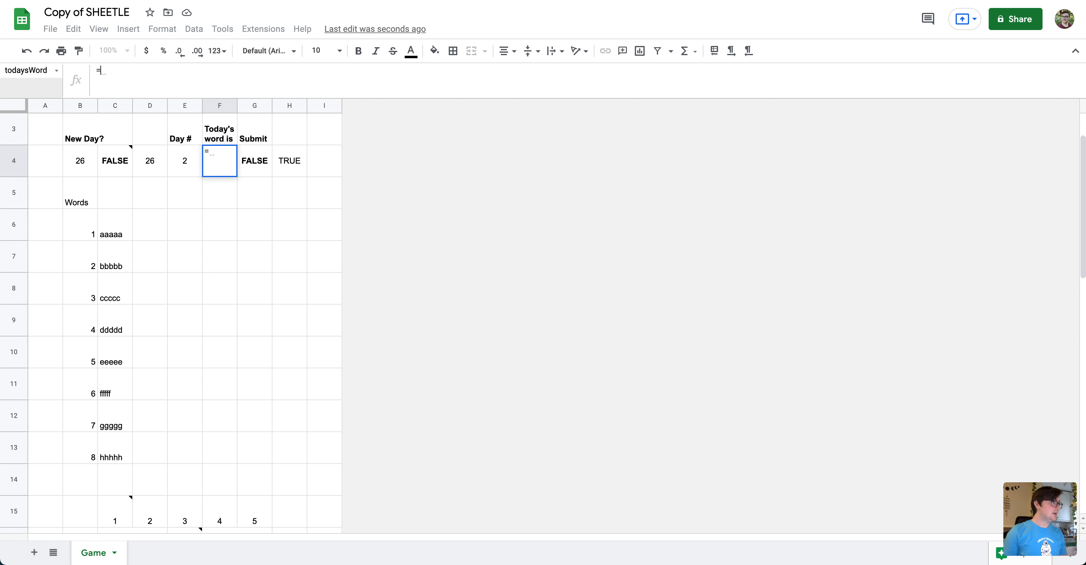
{"action": "type", "text": "vlookup"}
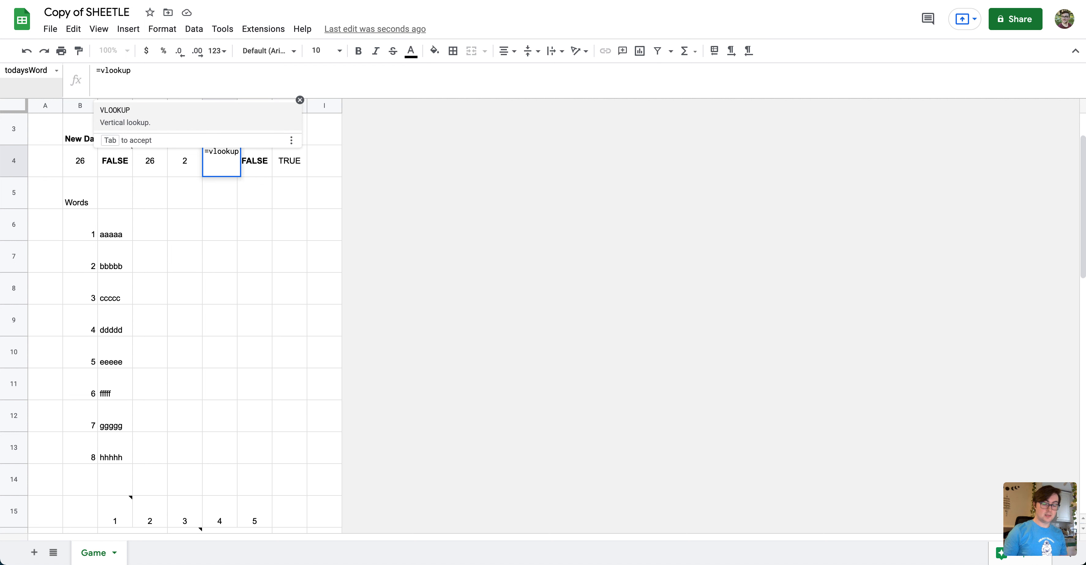
{"action": "type", "text": "("}
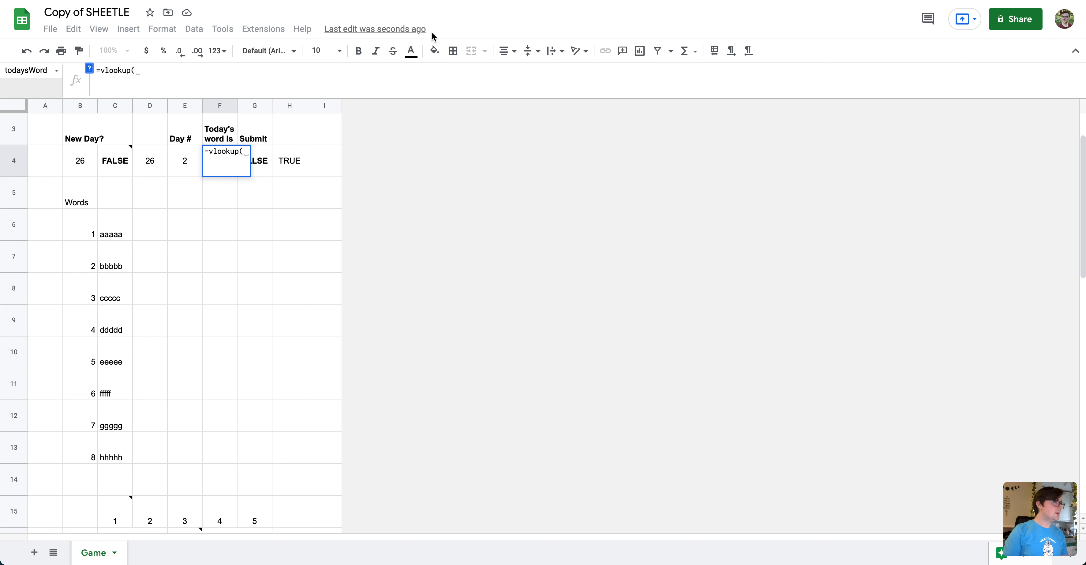
{"action": "left_click", "coordinate": [89, 69]}
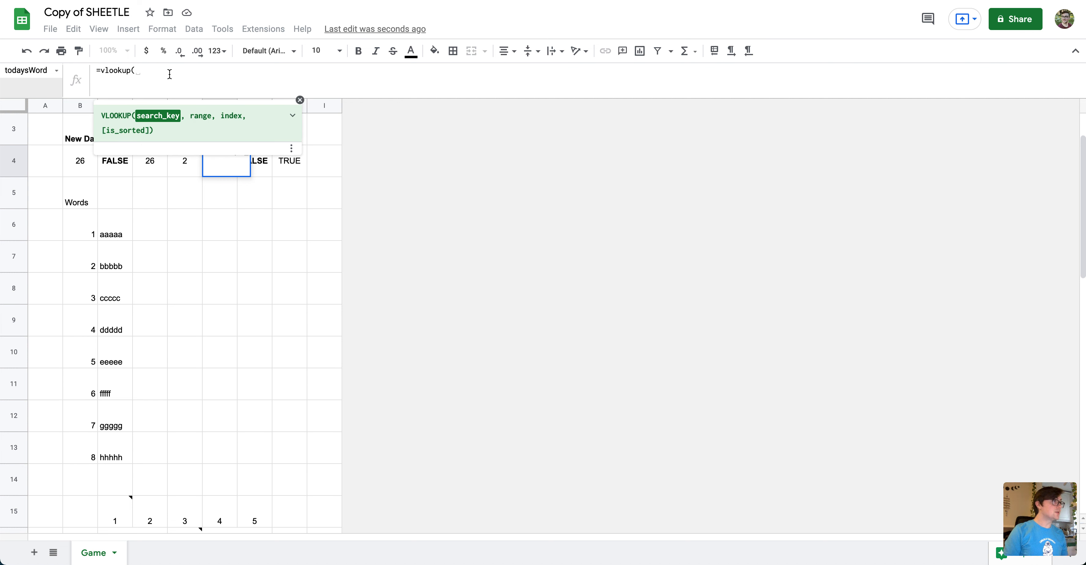
{"action": "left_click", "coordinate": [300, 101]}
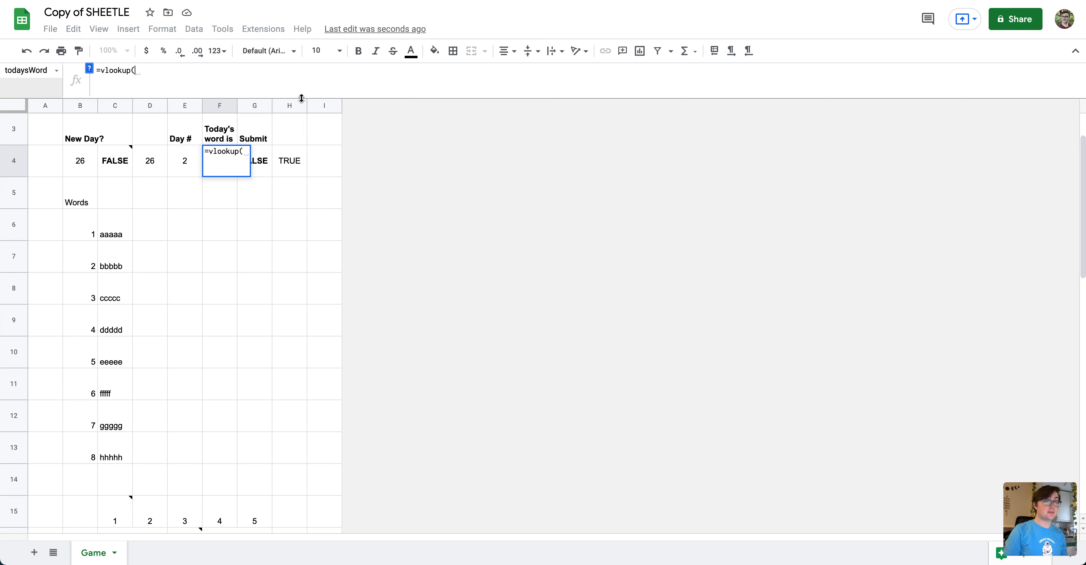
{"action": "left_click", "coordinate": [182, 165]}
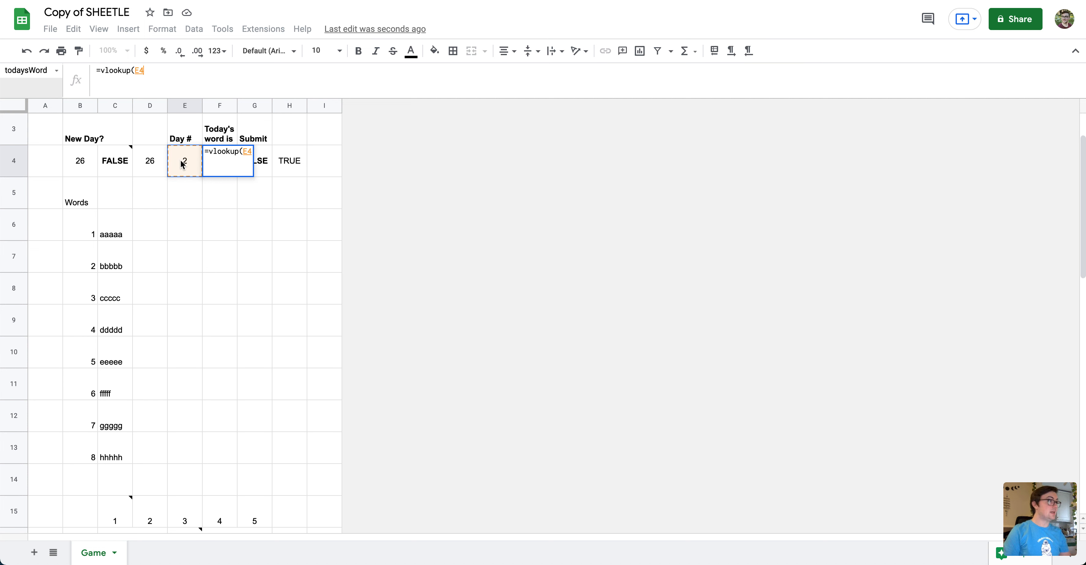
{"action": "type", "text": ","}
{"action": "key", "text": "Return"}
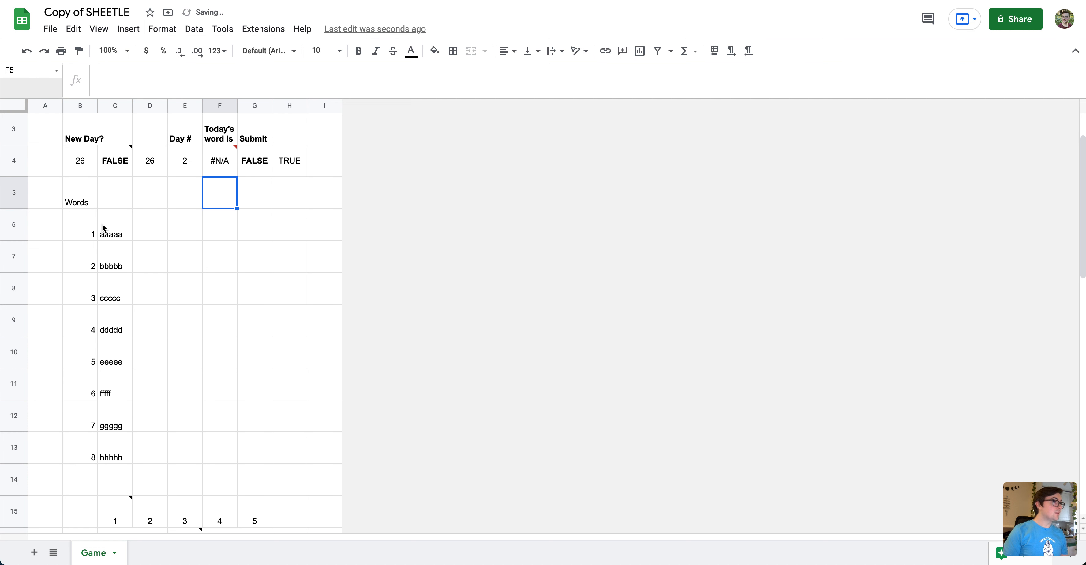
Complete the F4 formula as =vlookup(E4,B6:C13,2) so it looks up the word in the custom list
{"action": "left_click", "coordinate": [207, 160]}
{"action": "left_click", "coordinate": [199, 79]}
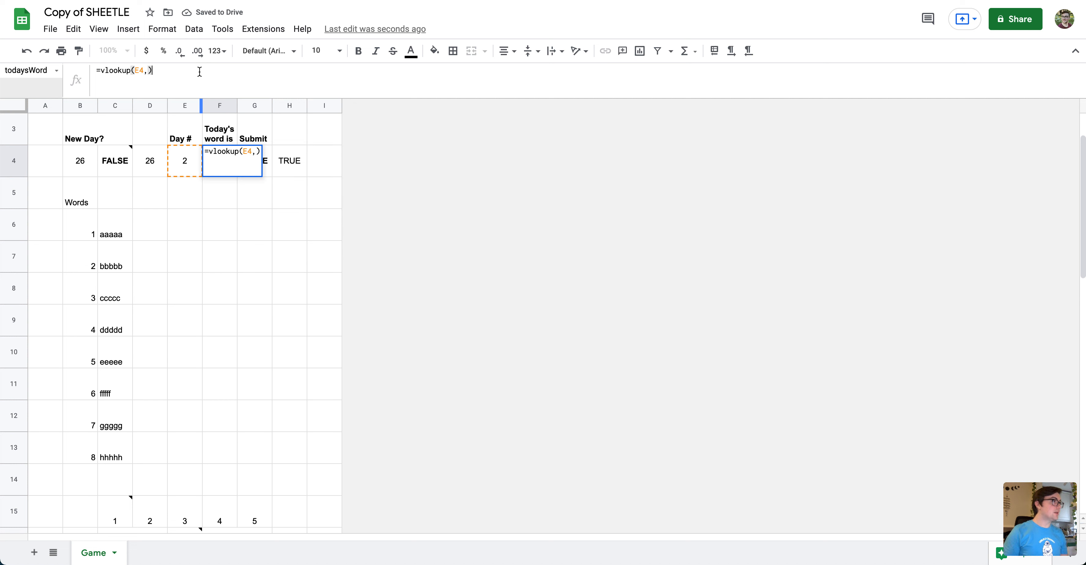
{"action": "key", "text": "BackSpace"}
{"action": "left_click_drag", "start_coordinate": [85, 220], "coordinate": [119, 440]}
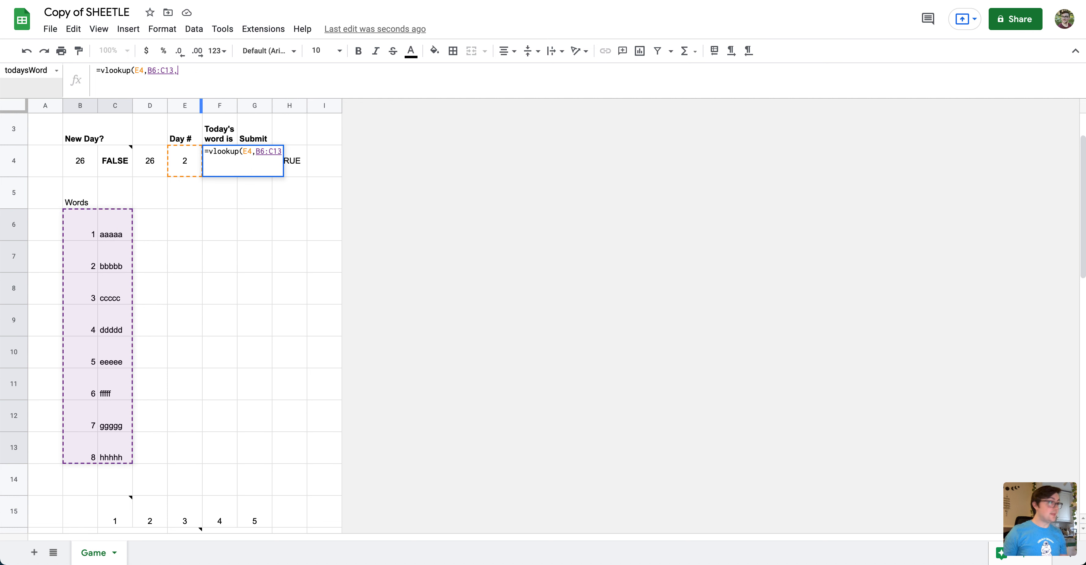
{"action": "type", "text": ",2"}
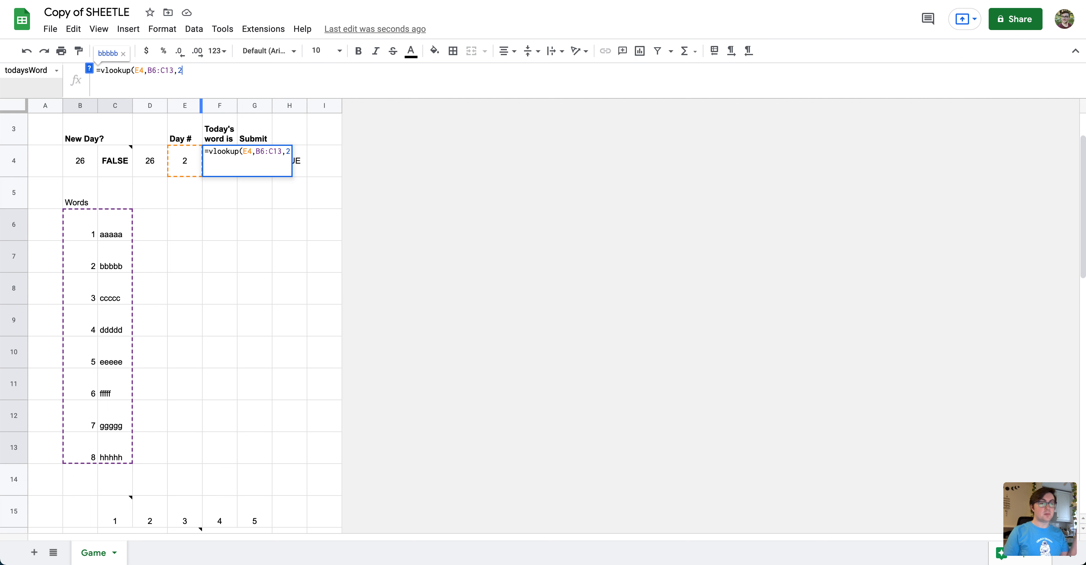
{"action": "type", "text": ")"}
{"action": "key", "text": "Return"}
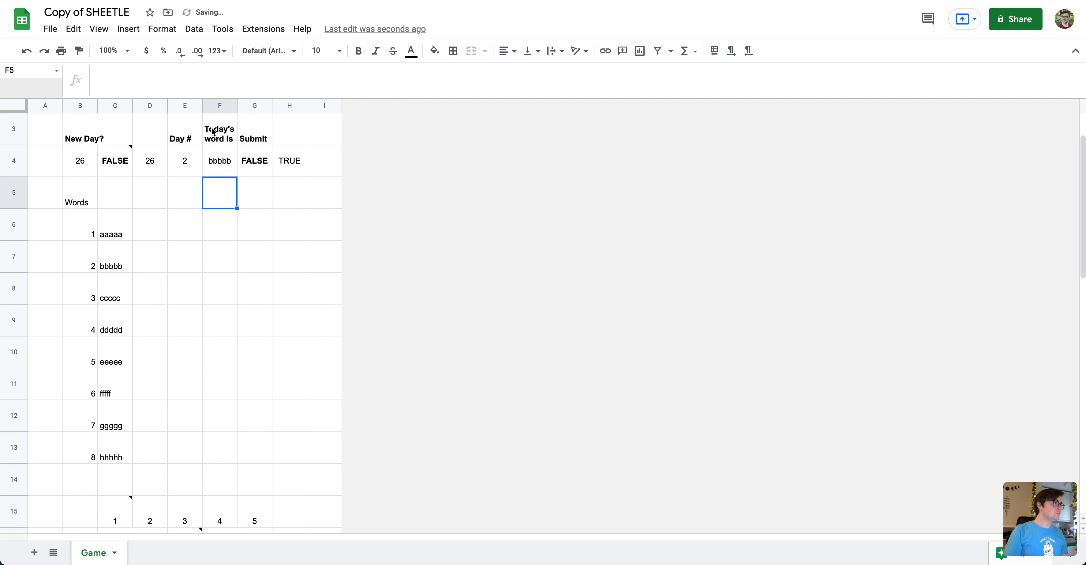
Examine the day number formula in E4, the note on C4 and the guess grid below the word list
{"action": "left_click", "coordinate": [214, 160]}
{"action": "left_click", "coordinate": [184, 166]}
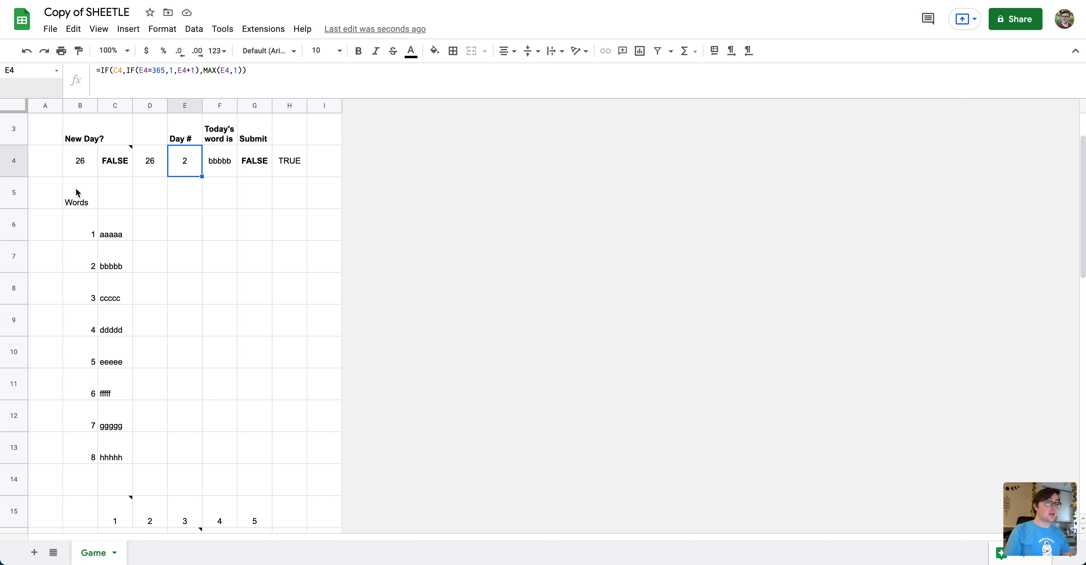
{"action": "mouse_move", "coordinate": [128, 173]}
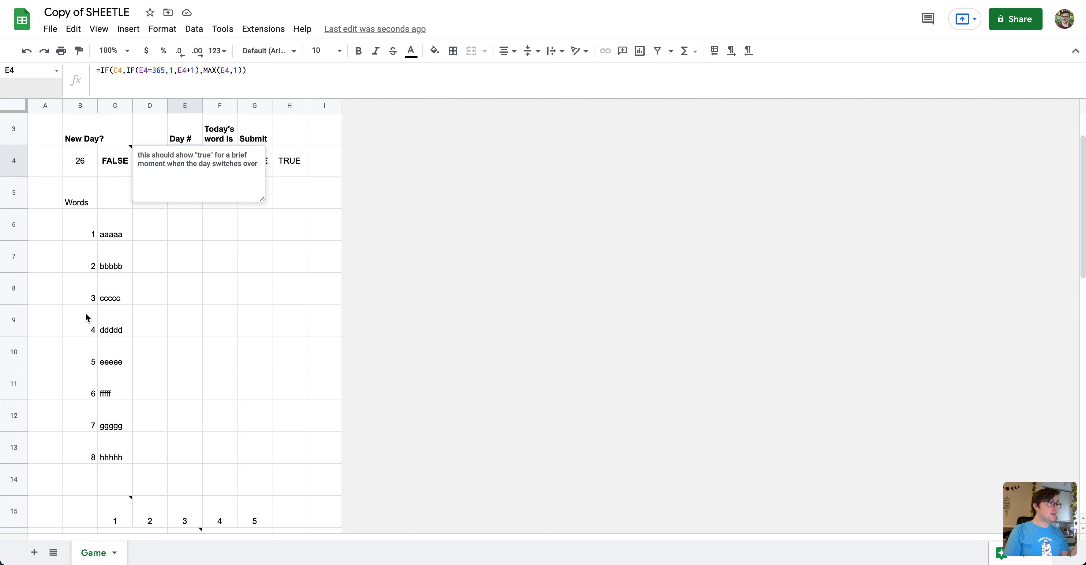
{"action": "left_click", "coordinate": [87, 298]}
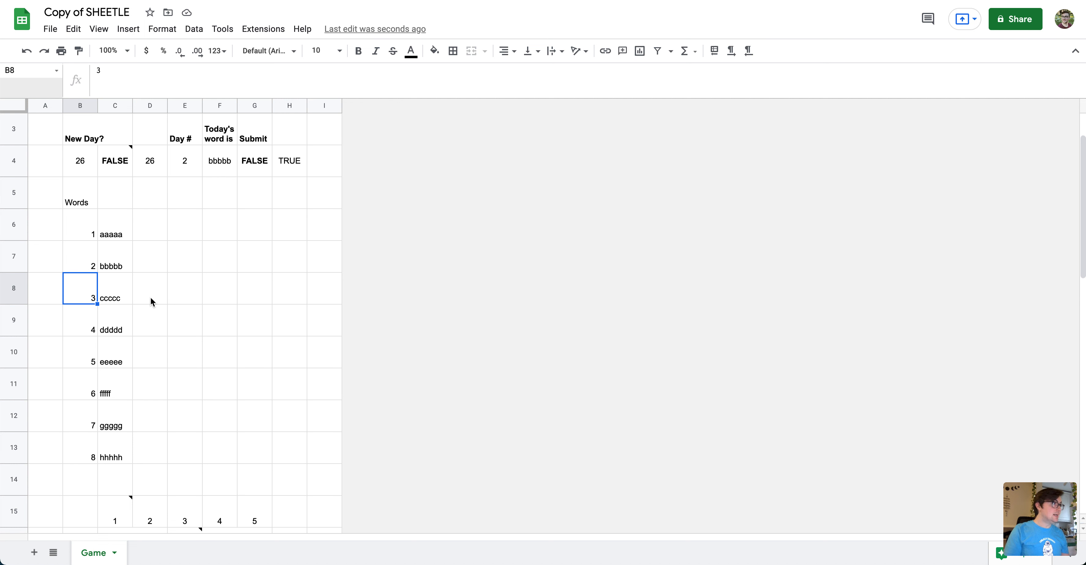
{"action": "scroll", "coordinate": [150, 301], "scroll_direction": "down", "scroll_amount": 9}
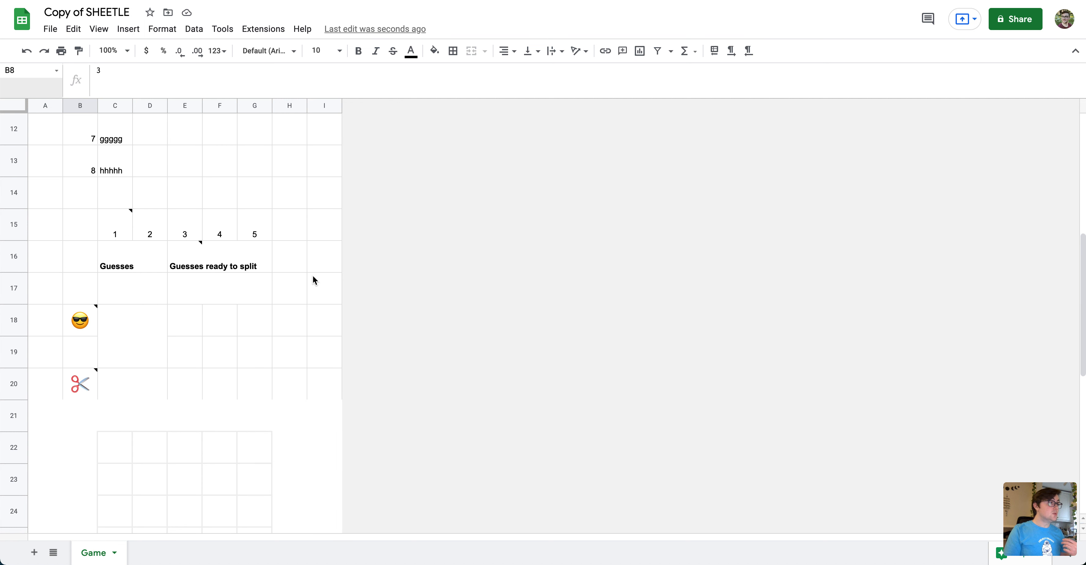
{"action": "scroll", "coordinate": [312, 276], "scroll_direction": "down", "scroll_amount": 5}
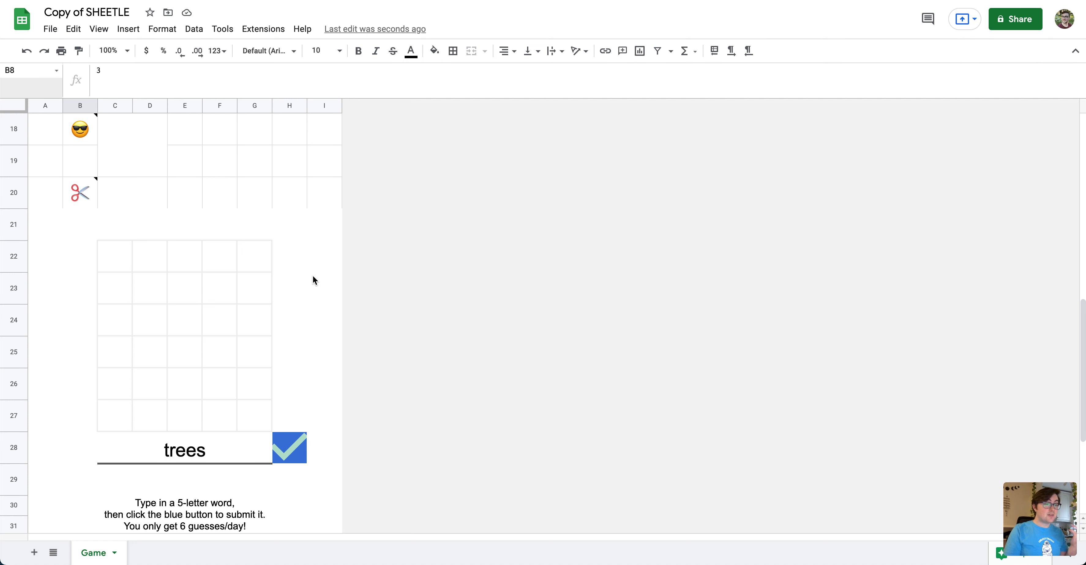
Insert one new column directly to the right of column E to widen the guess grid
{"action": "left_click", "coordinate": [183, 106]}
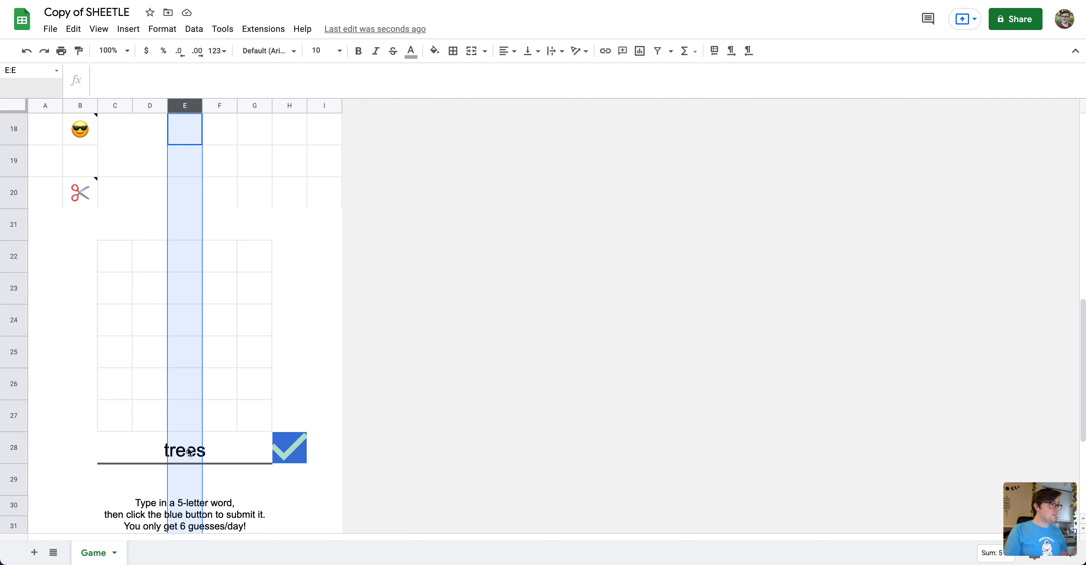
{"action": "scroll", "coordinate": [162, 419], "scroll_direction": "down", "scroll_amount": 5}
{"action": "scroll", "coordinate": [162, 412], "scroll_direction": "up", "scroll_amount": 5}
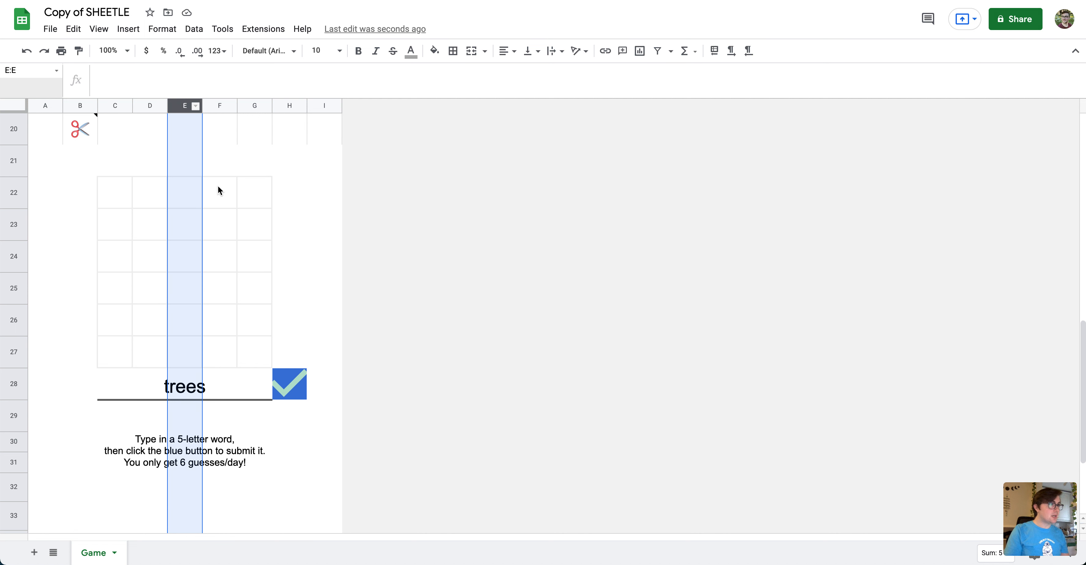
{"action": "right_click", "coordinate": [184, 104]}
{"action": "left_click", "coordinate": [214, 225]}
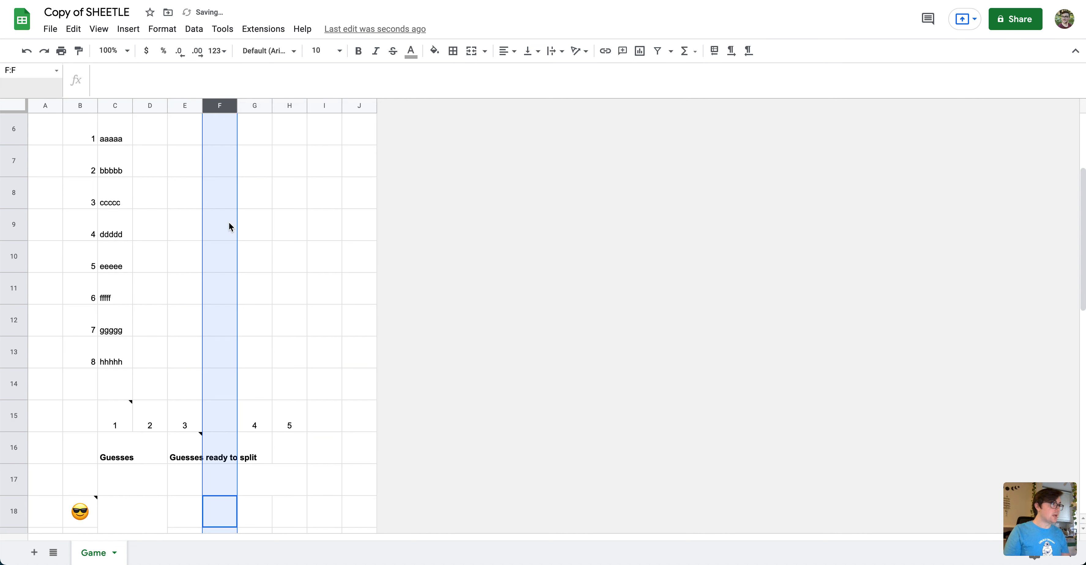
Renumber the letter positions in row 15 by entering 4, 5 and 6 in F15, G15 and H15
{"action": "left_click", "coordinate": [319, 325]}
{"action": "scroll", "coordinate": [320, 325], "scroll_direction": "down", "scroll_amount": 5}
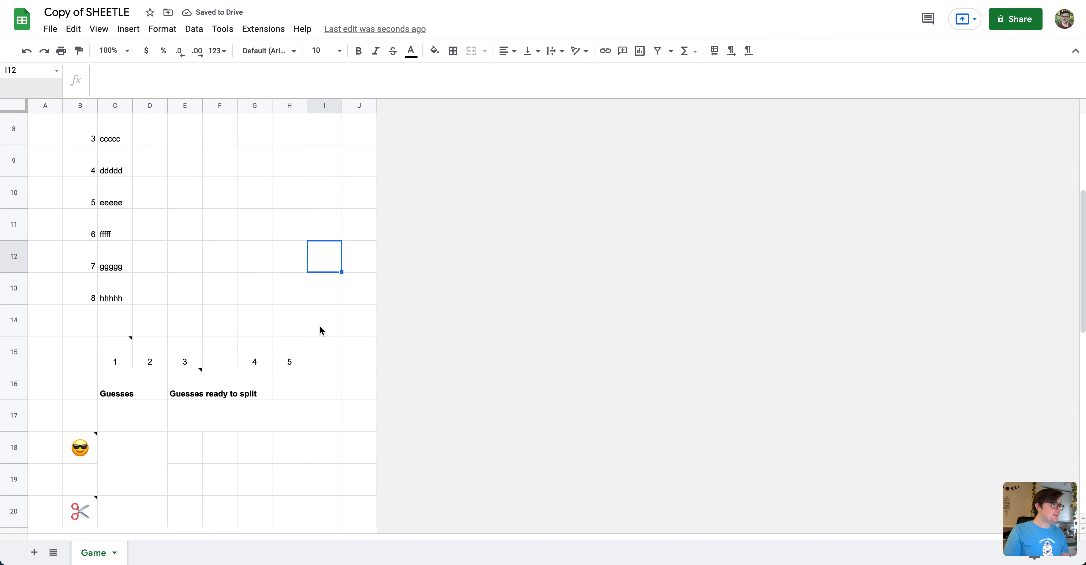
{"action": "left_click", "coordinate": [232, 265]}
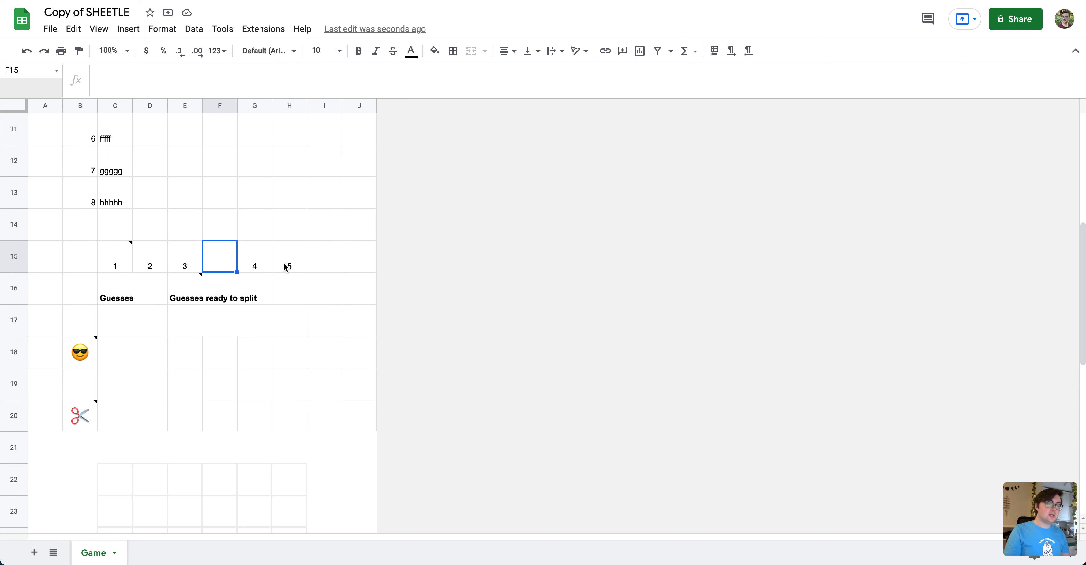
{"action": "type", "text": "4"}
{"action": "key", "text": "Tab"}
{"action": "type", "text": "5"}
{"action": "key", "text": "Tab"}
{"action": "type", "text": "6"}
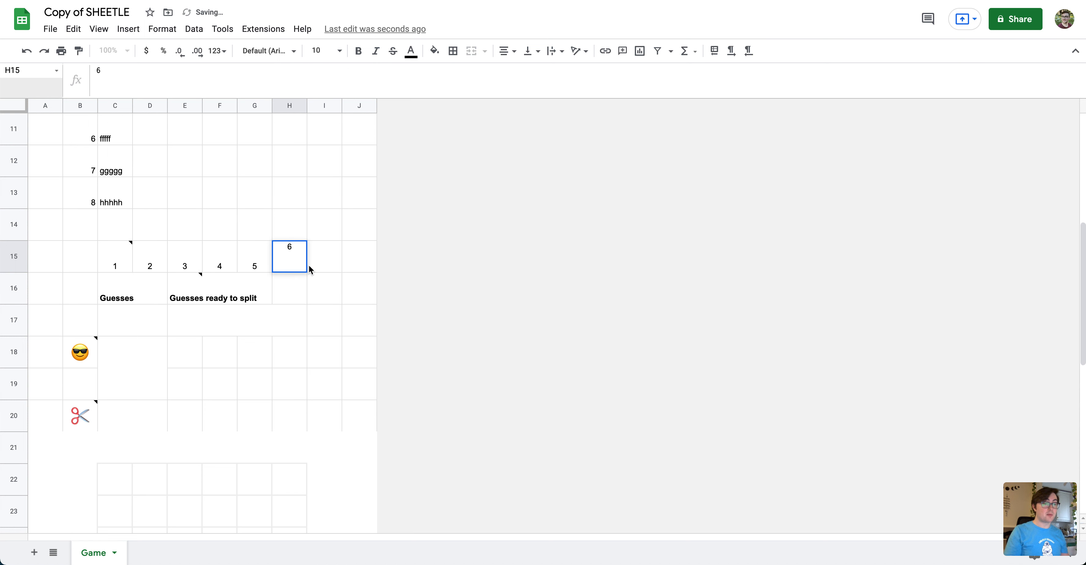
Finish entering 6 in H15 and check the widened guess grid and the merged guess entry cell below it
{"action": "key", "text": "Tab"}
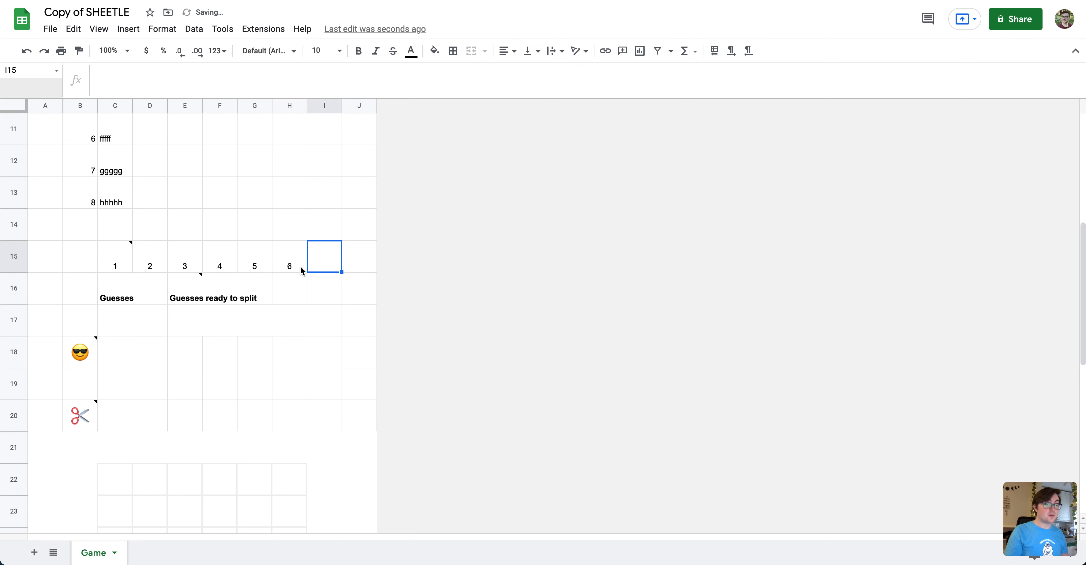
{"action": "scroll", "coordinate": [300, 267], "scroll_direction": "down", "scroll_amount": 6}
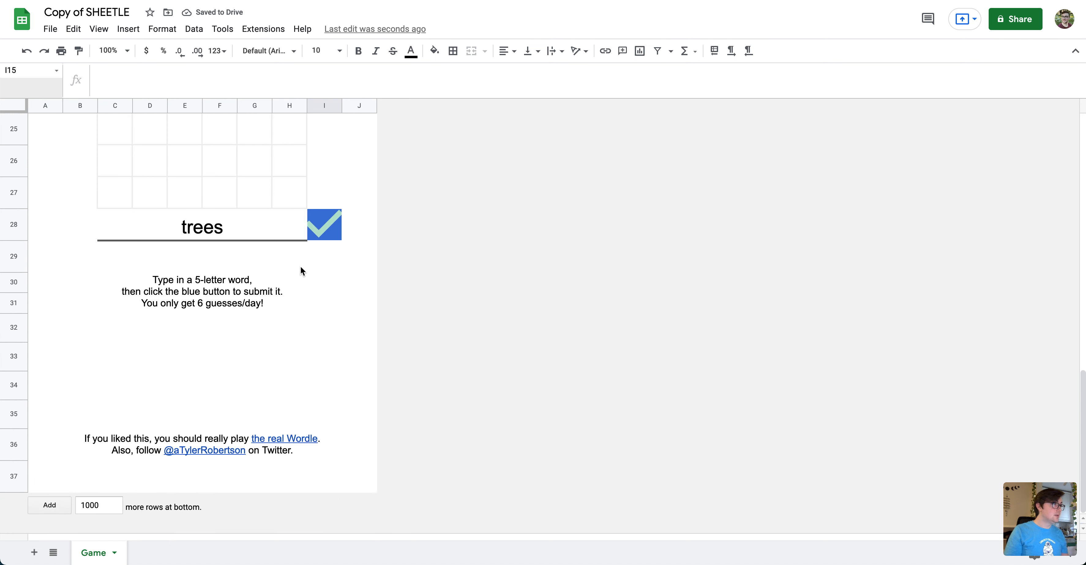
{"action": "scroll", "coordinate": [302, 270], "scroll_direction": "up", "scroll_amount": 1}
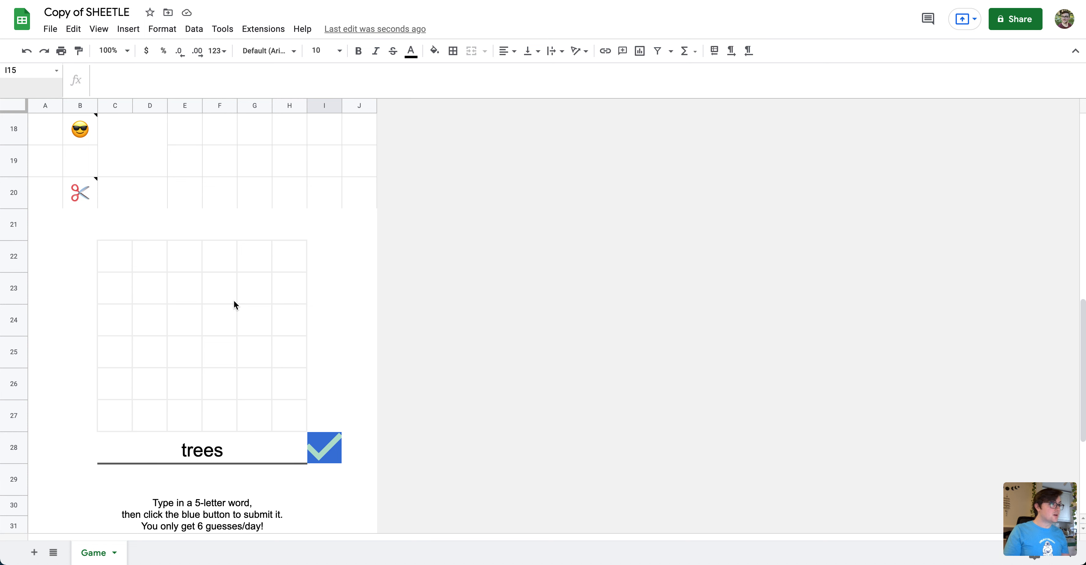
{"action": "left_click", "coordinate": [230, 450]}
Lengthen the second word of the custom list in C7 to the six-letter bbbbbb
{"action": "scroll", "coordinate": [228, 446], "scroll_direction": "up", "scroll_amount": 10}
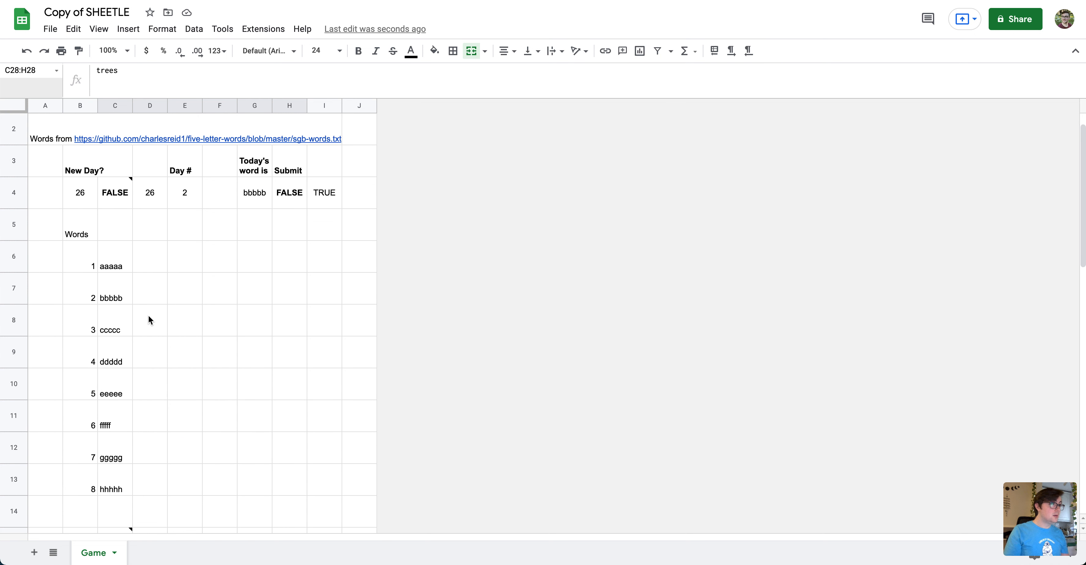
{"action": "double_click", "coordinate": [124, 299]}
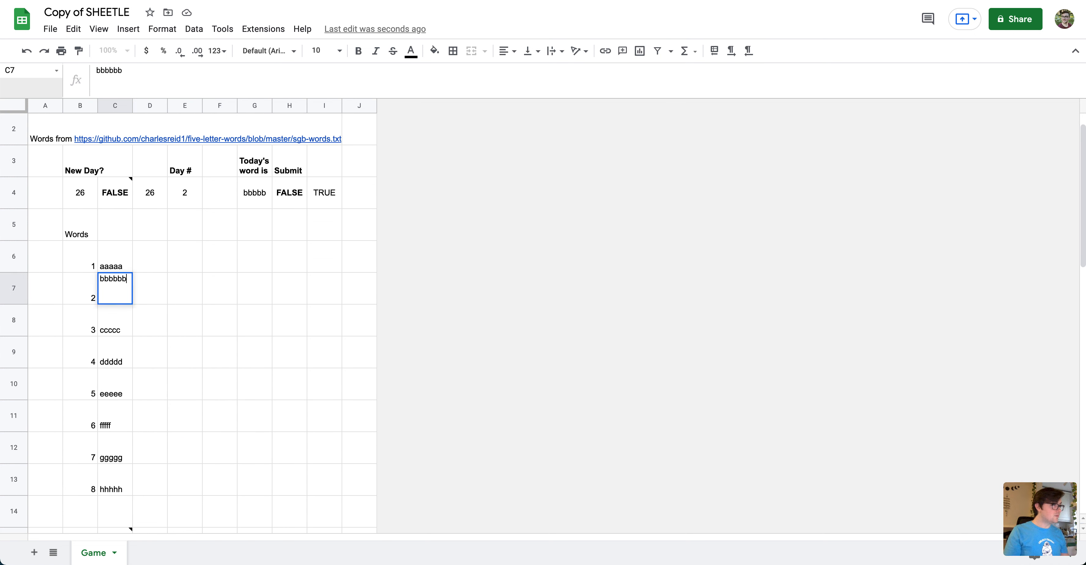
{"action": "type", "text": "b"}
{"action": "key", "text": "Return"}
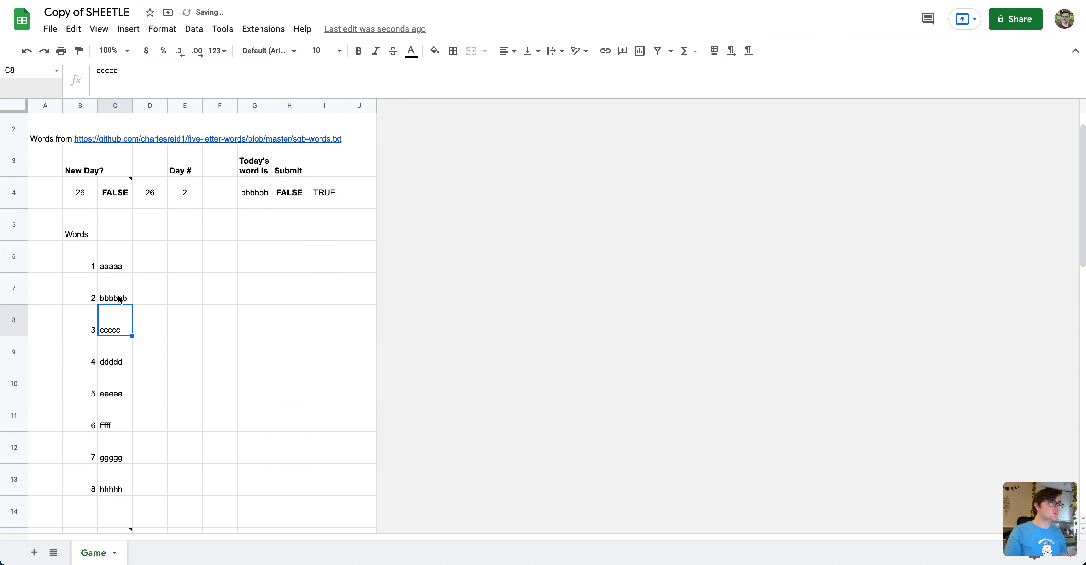
{"action": "left_click", "coordinate": [123, 295]}
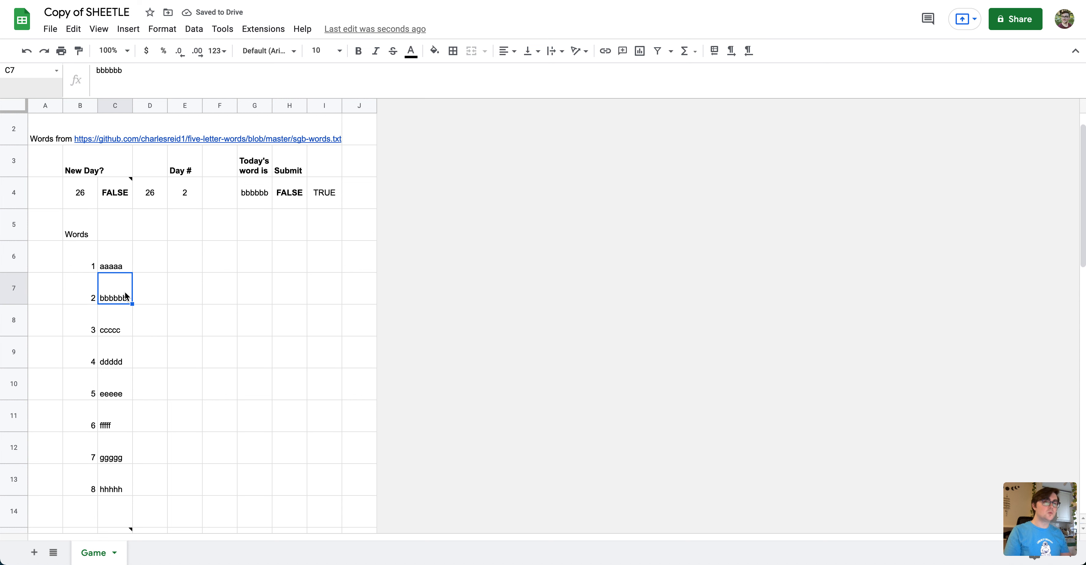
Enter abbaba in the guess cell below the grid and submit it with the blue checkbox
{"action": "scroll", "coordinate": [126, 292], "scroll_direction": "down", "scroll_amount": 1}
{"action": "scroll", "coordinate": [124, 291], "scroll_direction": "down", "scroll_amount": 5}
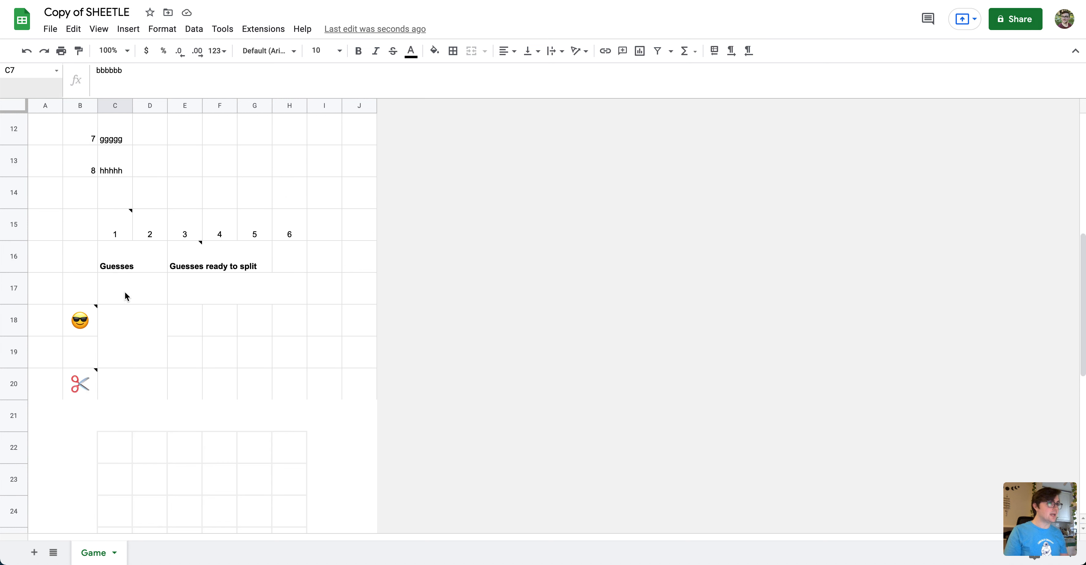
{"action": "left_click", "coordinate": [153, 487]}
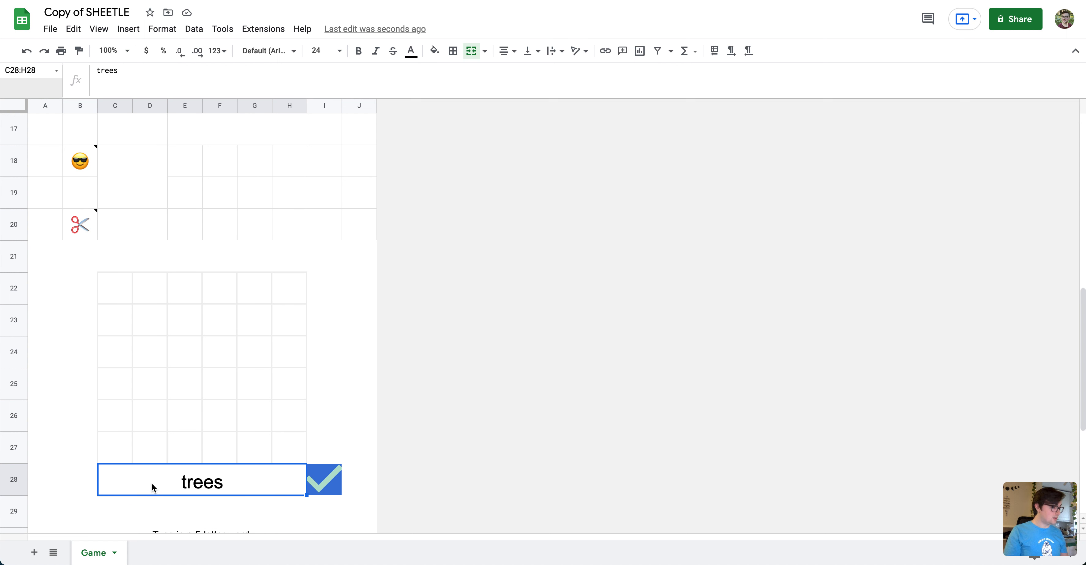
{"action": "type", "text": "abba"}
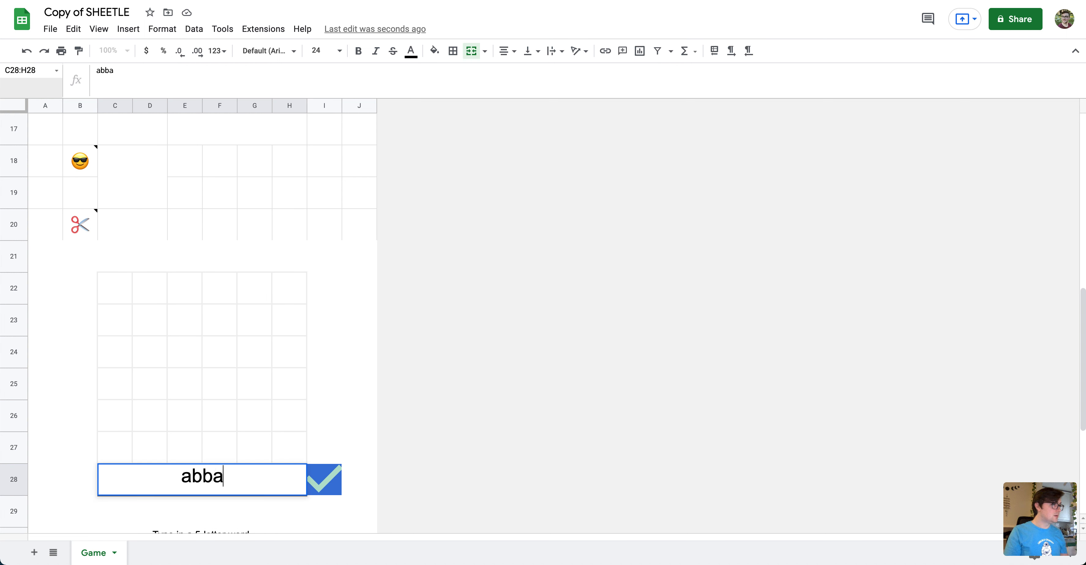
{"action": "type", "text": "ba"}
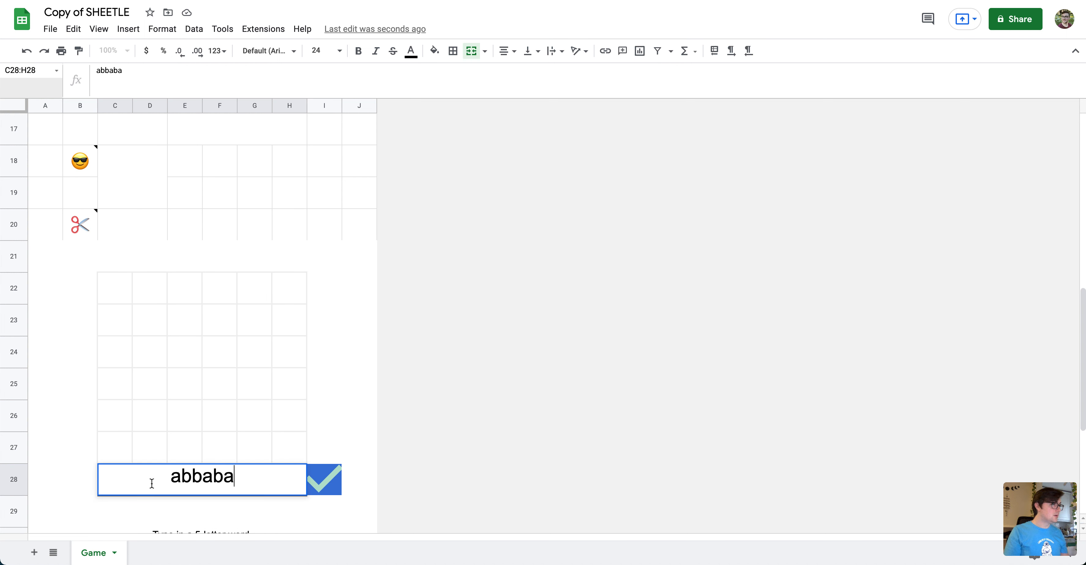
{"action": "left_click", "coordinate": [323, 484]}
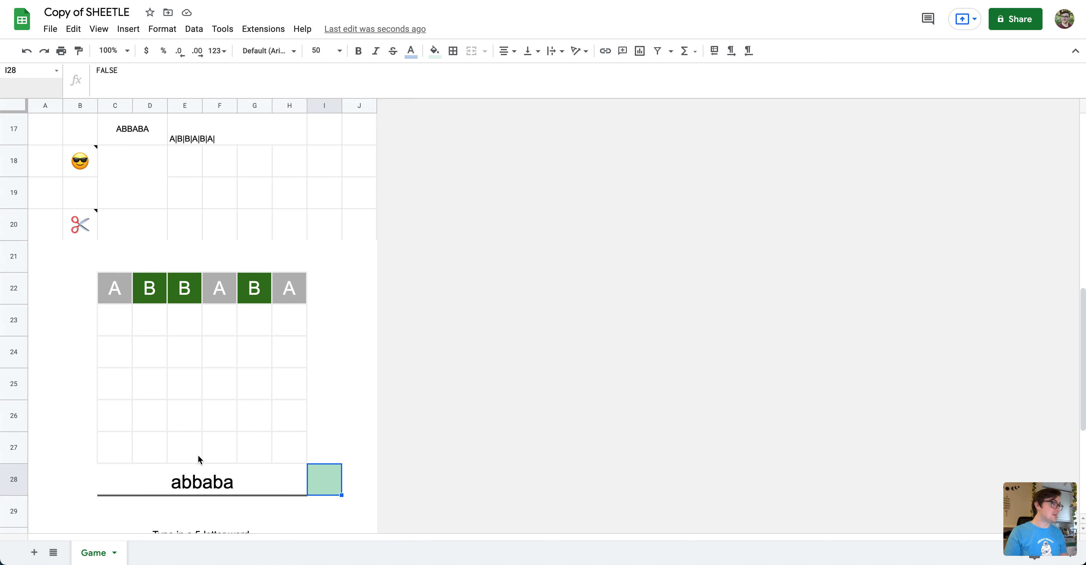
Replace the guess with bbbbbb and submit it as the second guess
{"action": "double_click", "coordinate": [201, 473]}
{"action": "type", "text": "bbbbbb"}
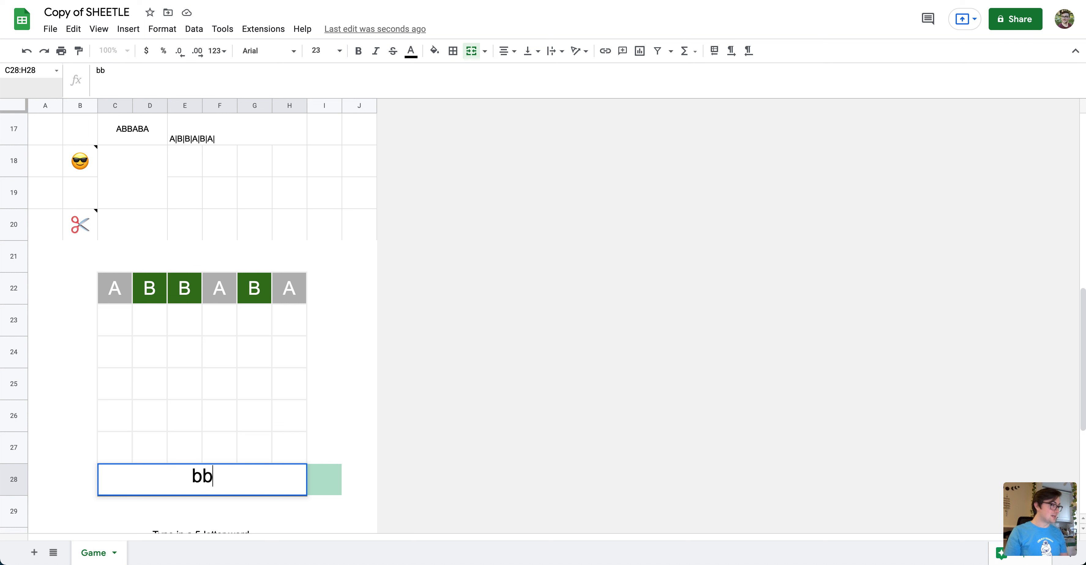
{"action": "left_click", "coordinate": [329, 489]}
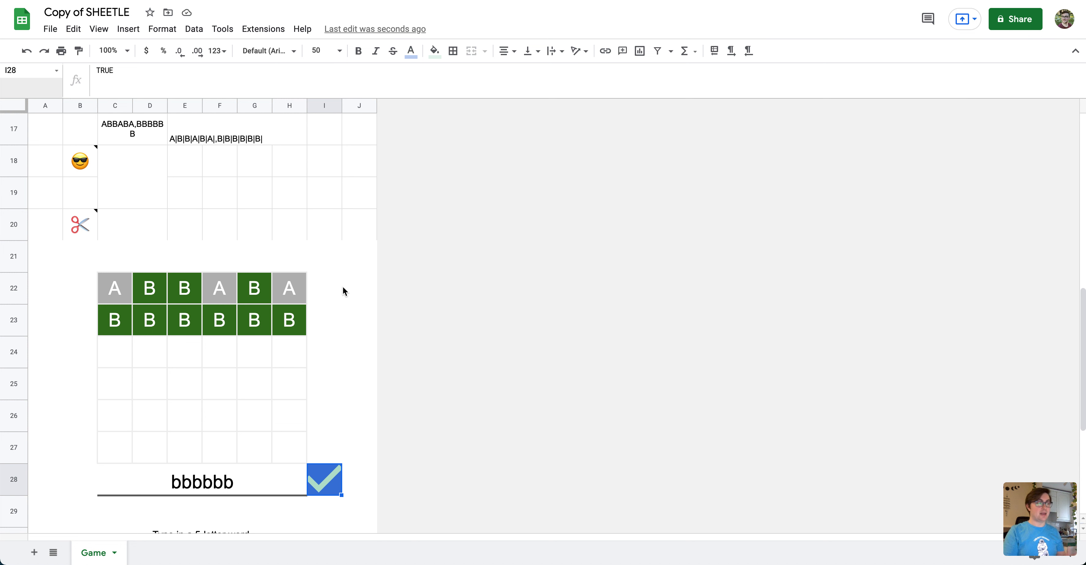
Examine the emoji results formula in C18 with an enlarged formula bar, especially its 1,2,3,4,5 position string, and review the sheet around it
{"action": "scroll", "coordinate": [306, 287], "scroll_direction": "up", "scroll_amount": 4}
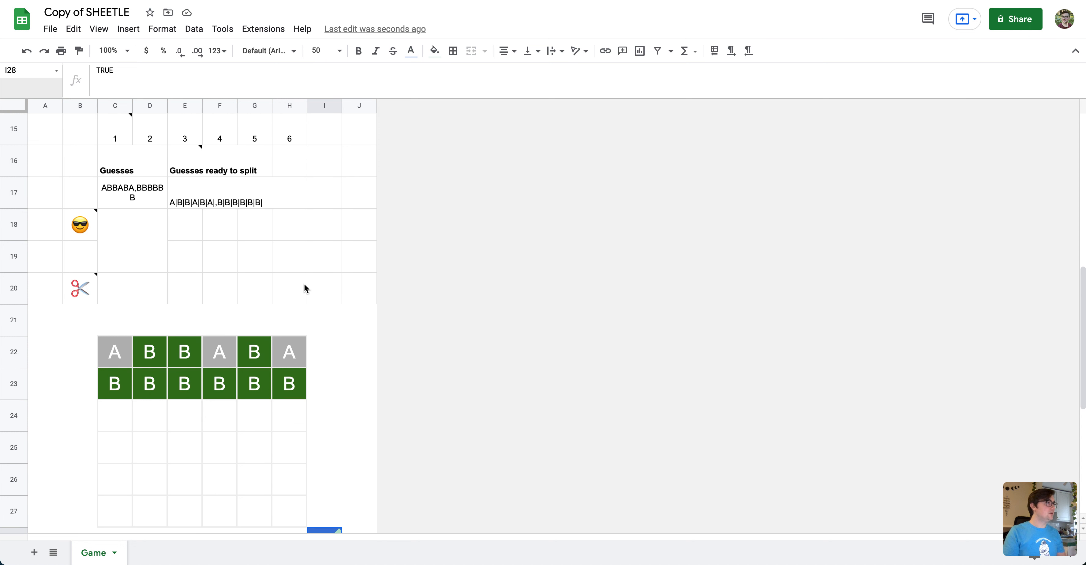
{"action": "scroll", "coordinate": [305, 287], "scroll_direction": "up", "scroll_amount": 1}
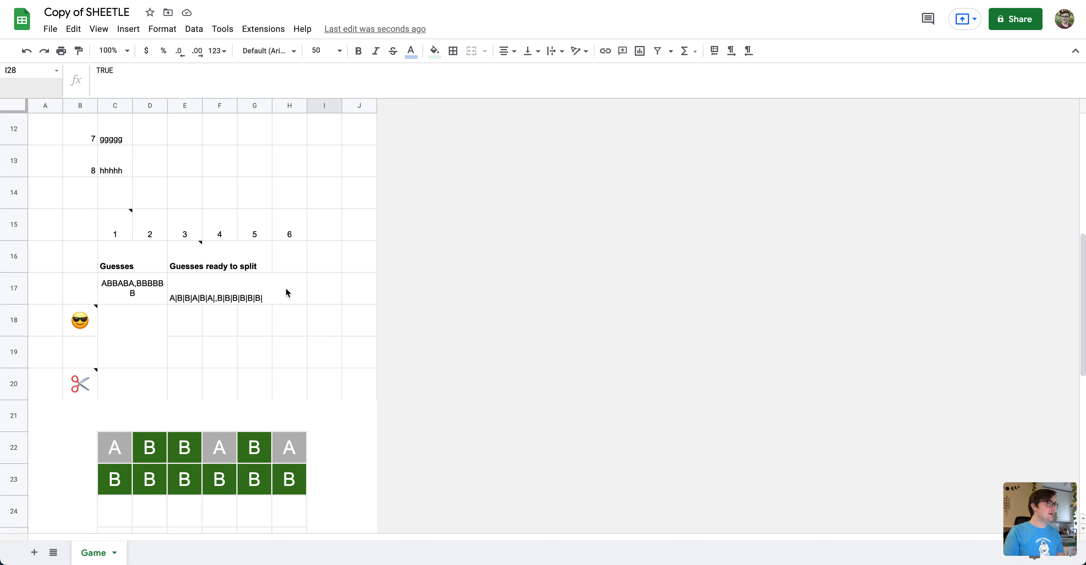
{"action": "left_click", "coordinate": [141, 320]}
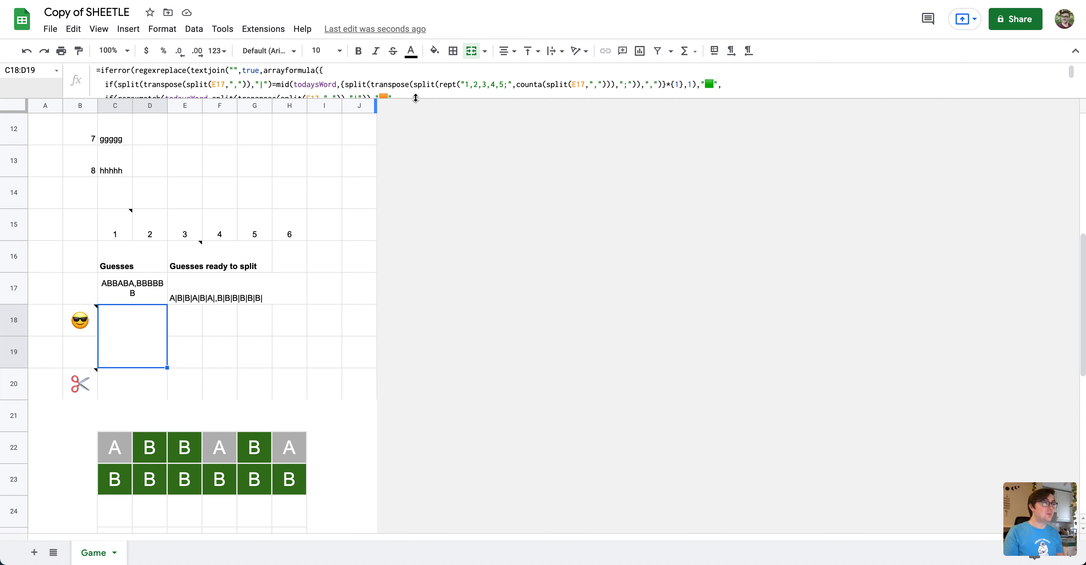
{"action": "left_click_drag", "start_coordinate": [417, 97], "coordinate": [417, 119]}
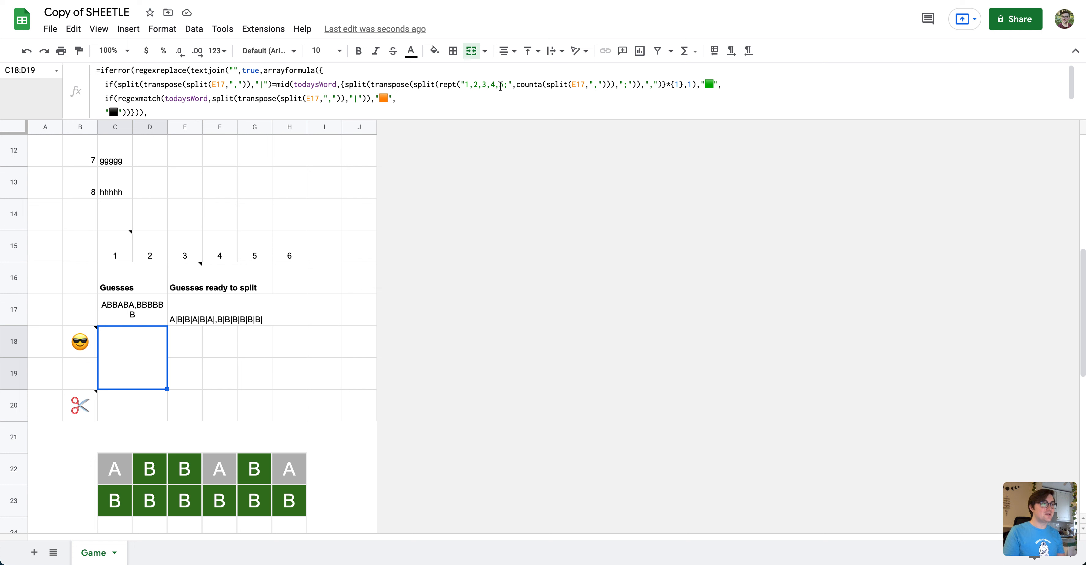
{"action": "left_click_drag", "start_coordinate": [504, 85], "coordinate": [465, 85]}
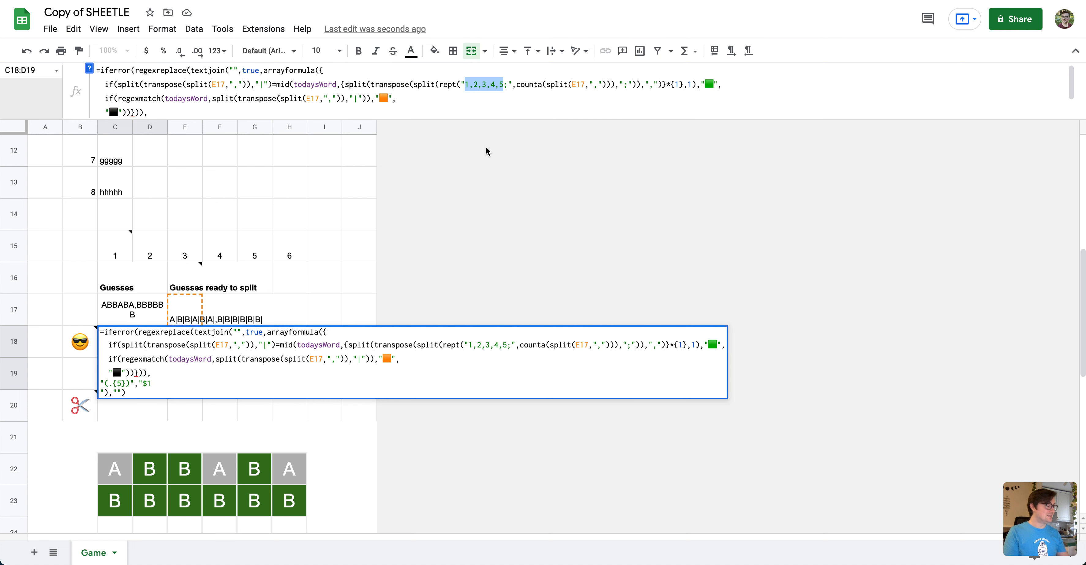
{"action": "key", "text": "Escape"}
{"action": "scroll", "coordinate": [411, 251], "scroll_direction": "down", "scroll_amount": 5}
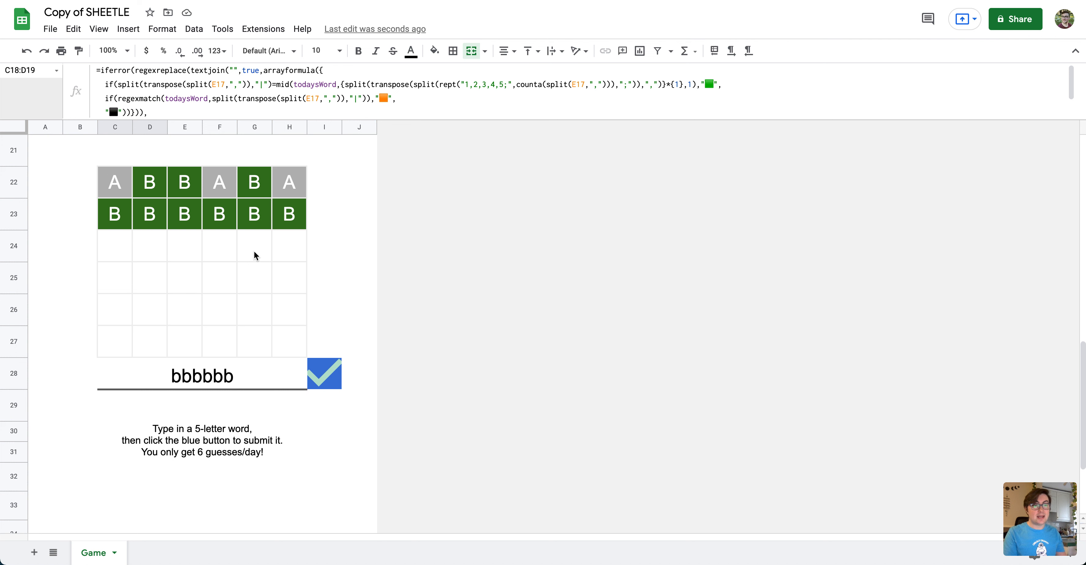
{"action": "scroll", "coordinate": [177, 276], "scroll_direction": "up", "scroll_amount": 5}
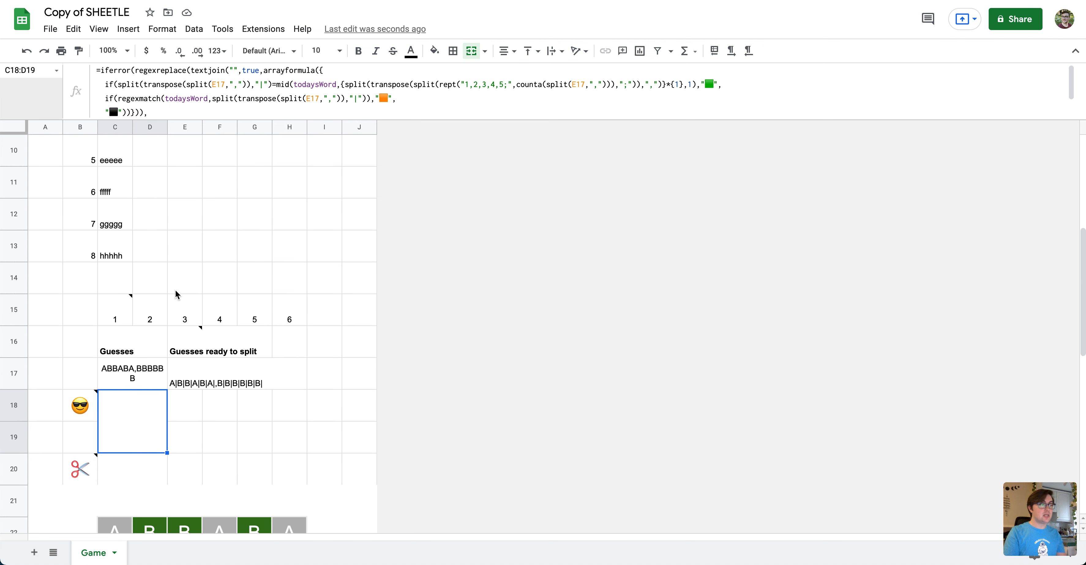
{"action": "scroll", "coordinate": [176, 291], "scroll_direction": "up", "scroll_amount": 4}
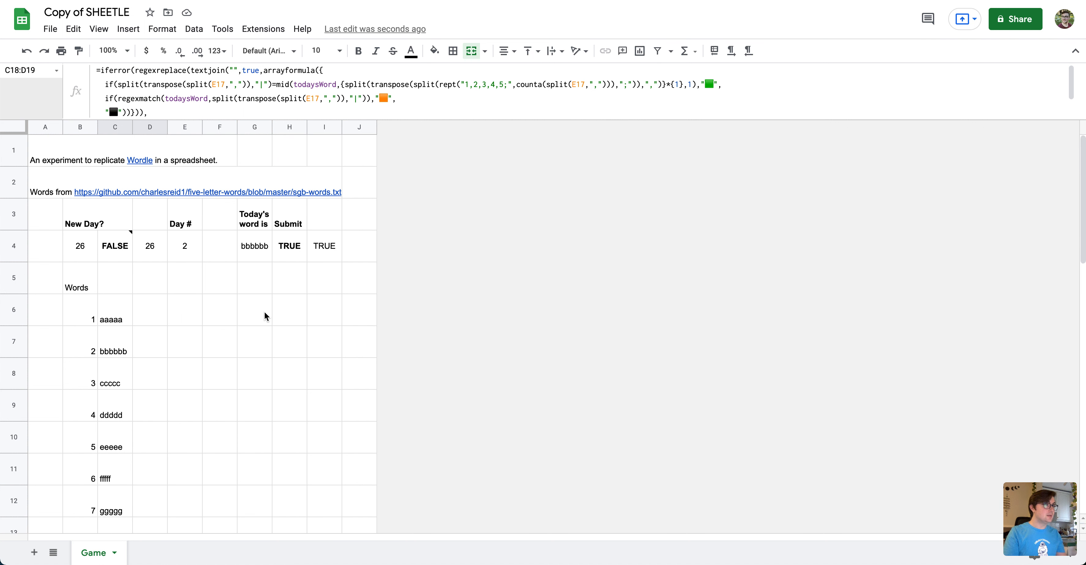